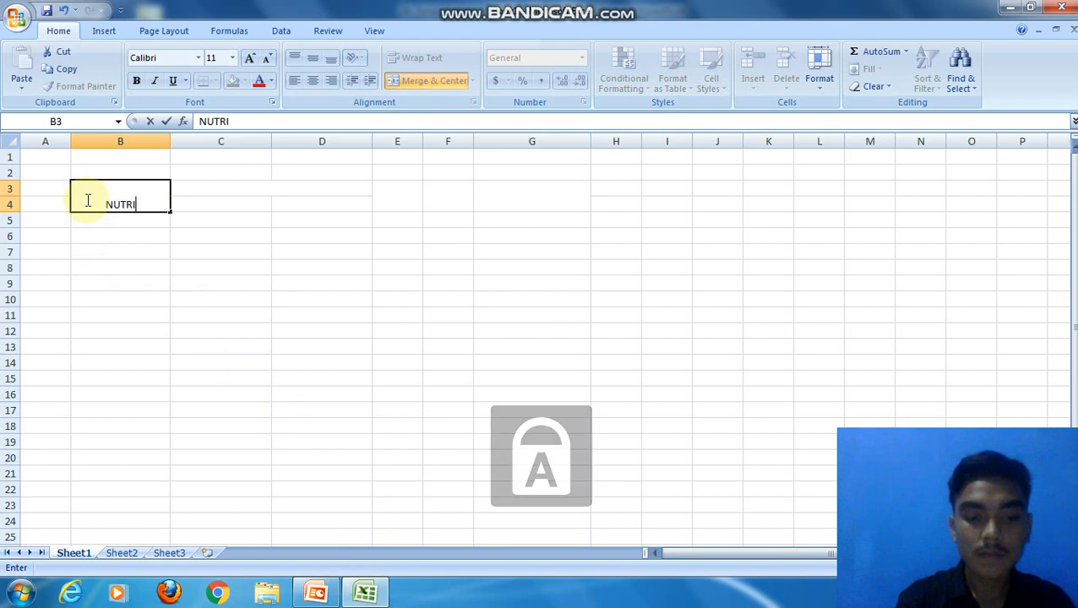
Step: Enter the heading KANDUNGAN NUTRISI in the merged cell C3:D3, beside the NUTRISI heading
{"action": "left_click", "coordinate": [188, 189]}
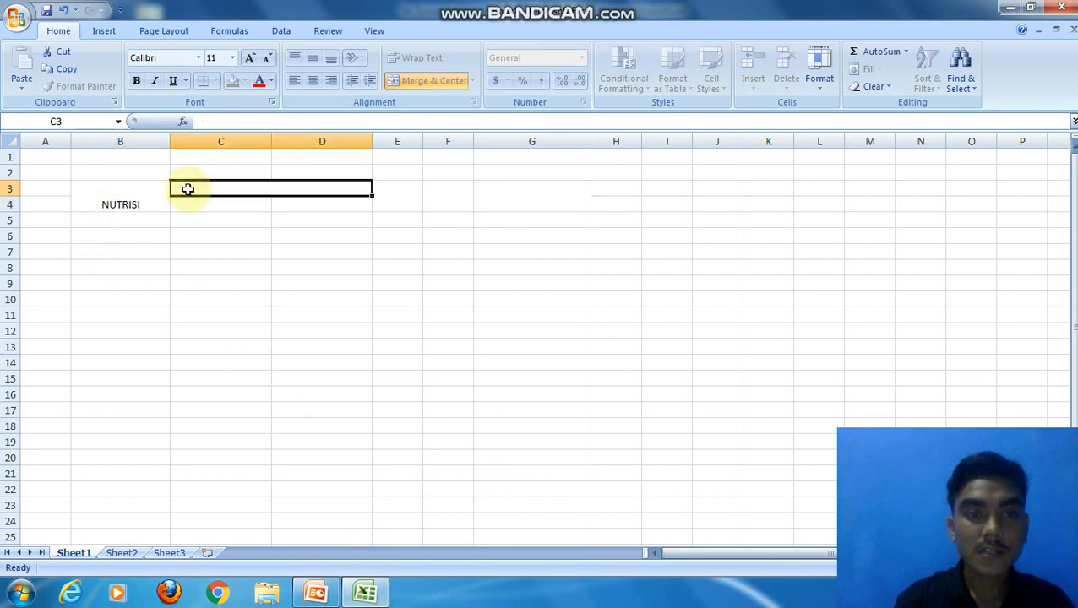
{"action": "type", "text": "KANDU"}
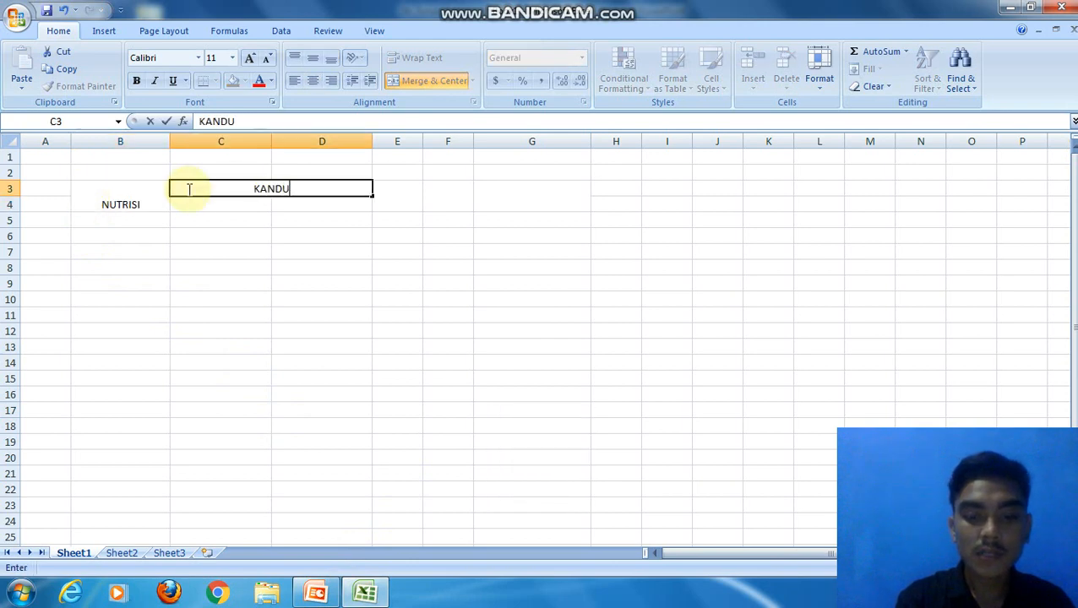
{"action": "type", "text": "NGAN NUTRISI"}
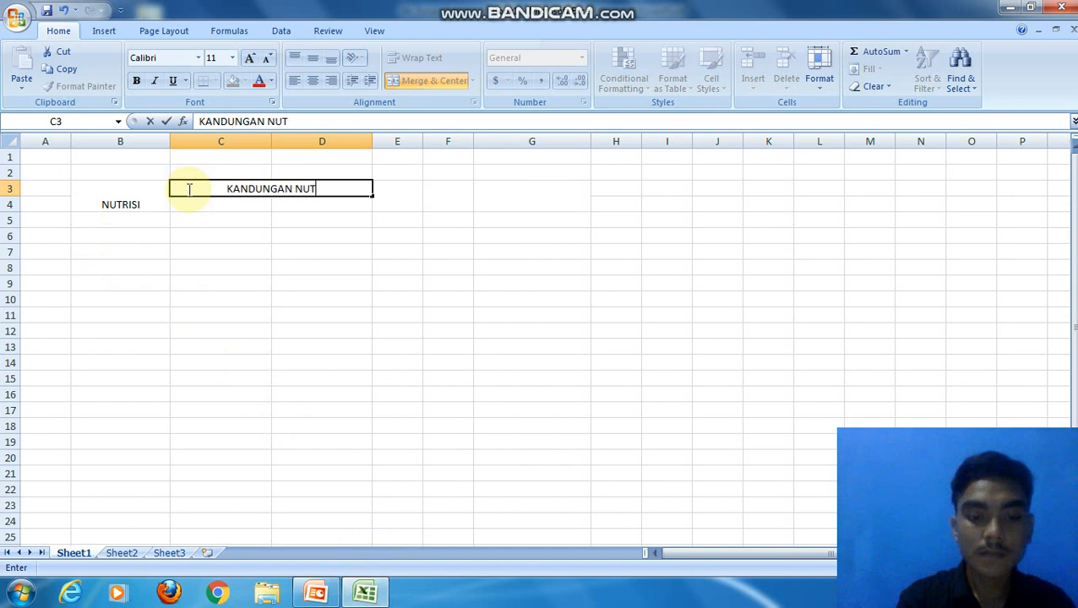
Step: Enter the column headings TANDA in E3, NILAI in F3 and JUMLAH KANDUNGAN in G3
{"action": "left_click", "coordinate": [386, 194]}
{"action": "type", "text": "TANDA"}
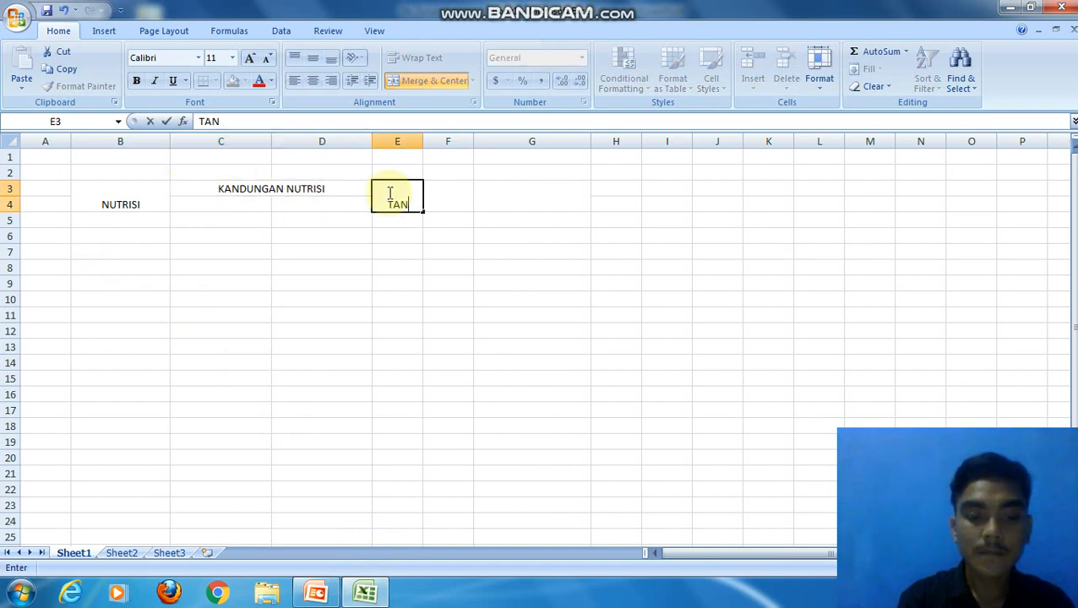
{"action": "left_click", "coordinate": [461, 199]}
{"action": "type", "text": "NILAI"}
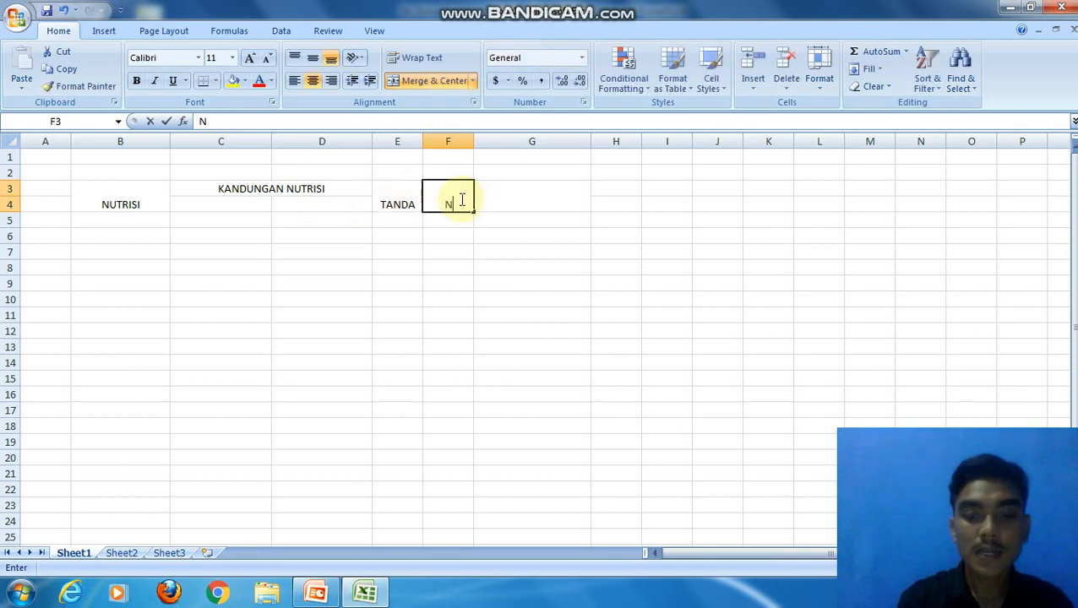
{"action": "left_click", "coordinate": [492, 201]}
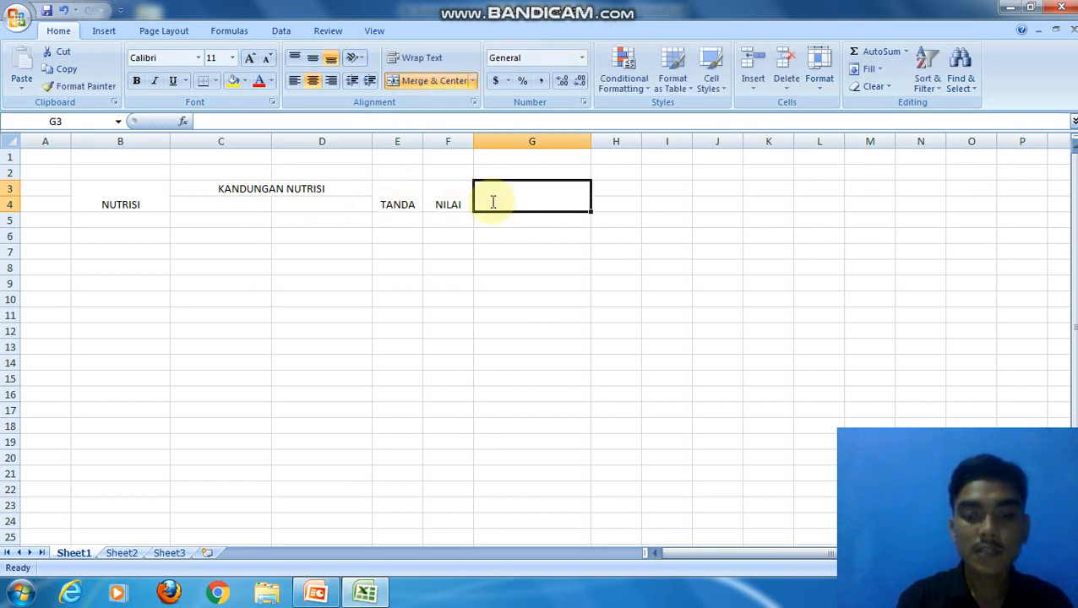
{"action": "type", "text": "JUMLA"}
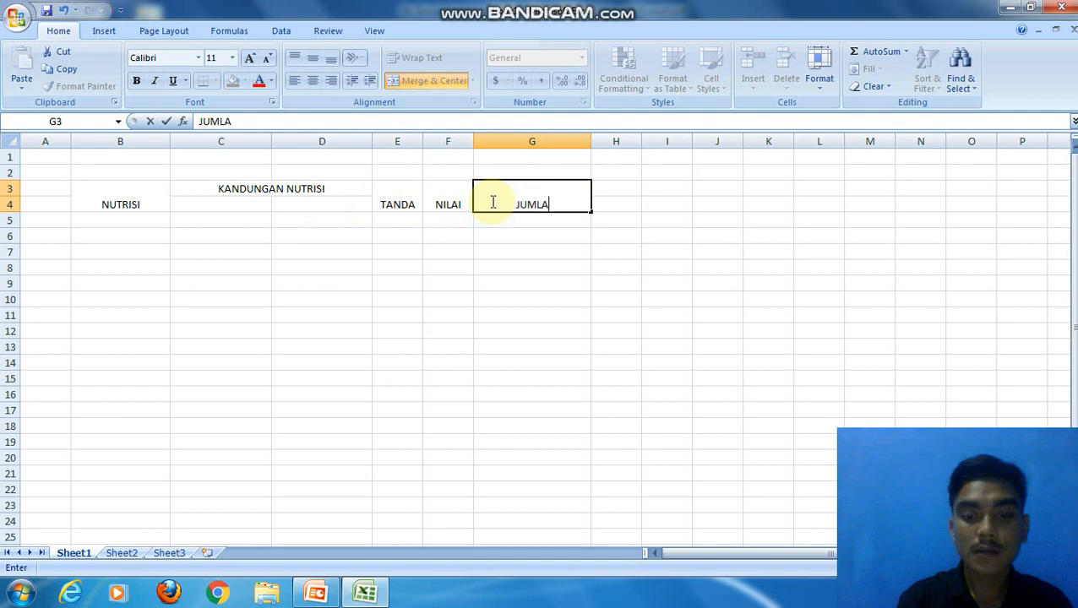
{"action": "type", "text": "H KANDUNGAN"}
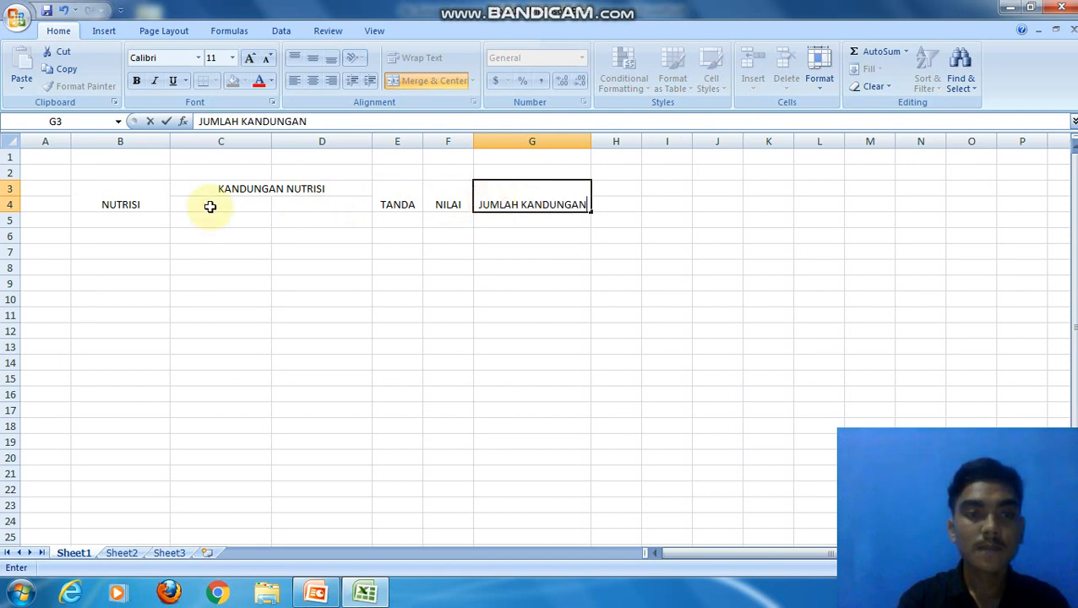
Step: Enter the subheadings M1 in C4 and M2 in D4 under KANDUNGAN NUTRISI
{"action": "left_click", "coordinate": [210, 207]}
{"action": "type", "text": "M1"}
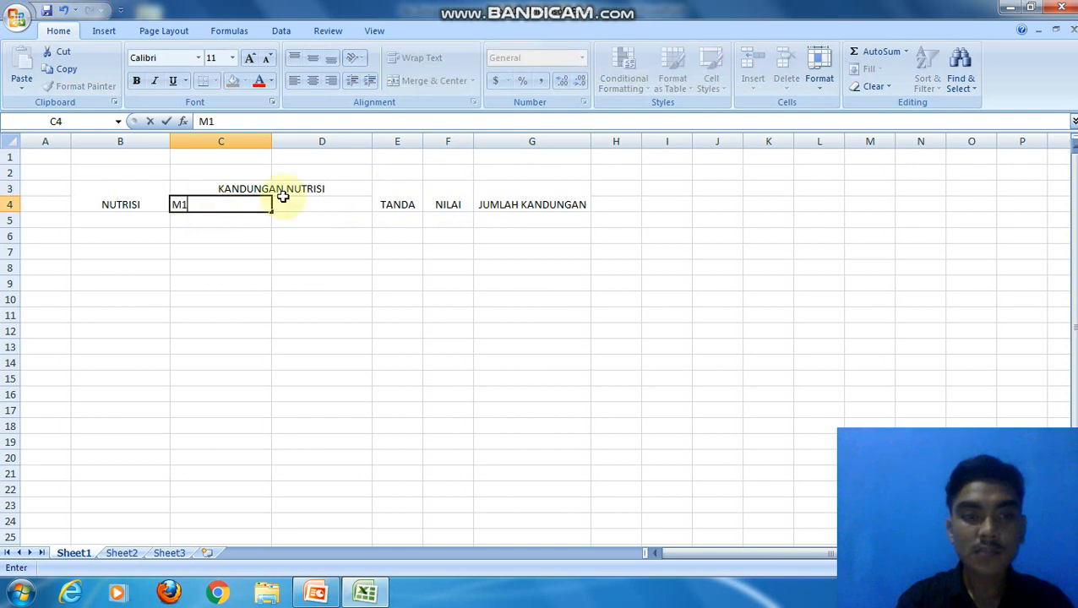
{"action": "left_click", "coordinate": [295, 203]}
{"action": "type", "text": "M2"}
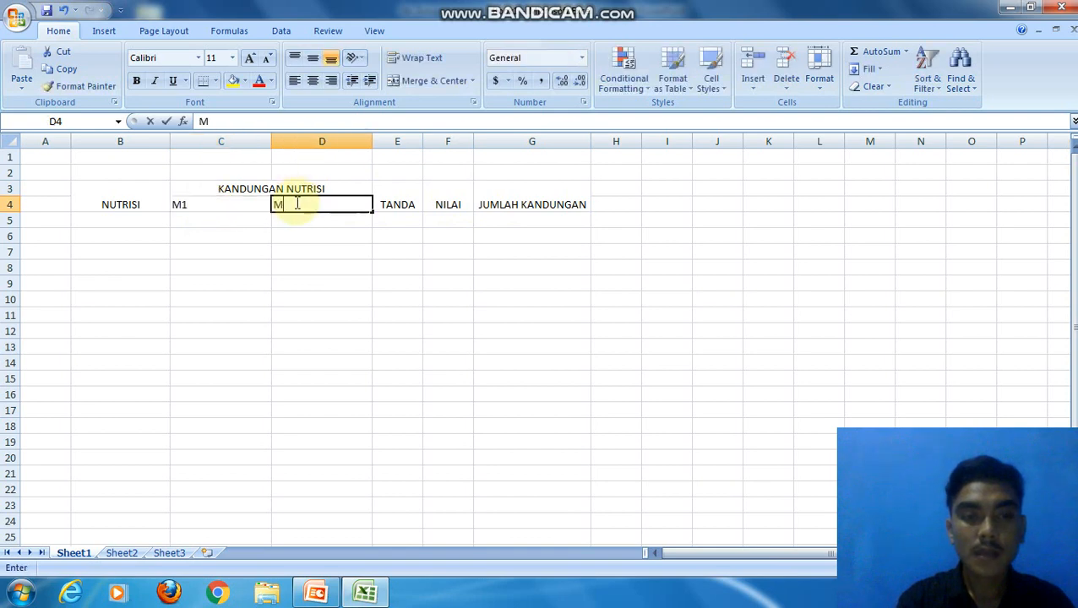
Step: Enter the row labels JENIS A, JENIS B and JENIS C in cells B5 to B7 under NUTRISI
{"action": "left_click", "coordinate": [132, 222]}
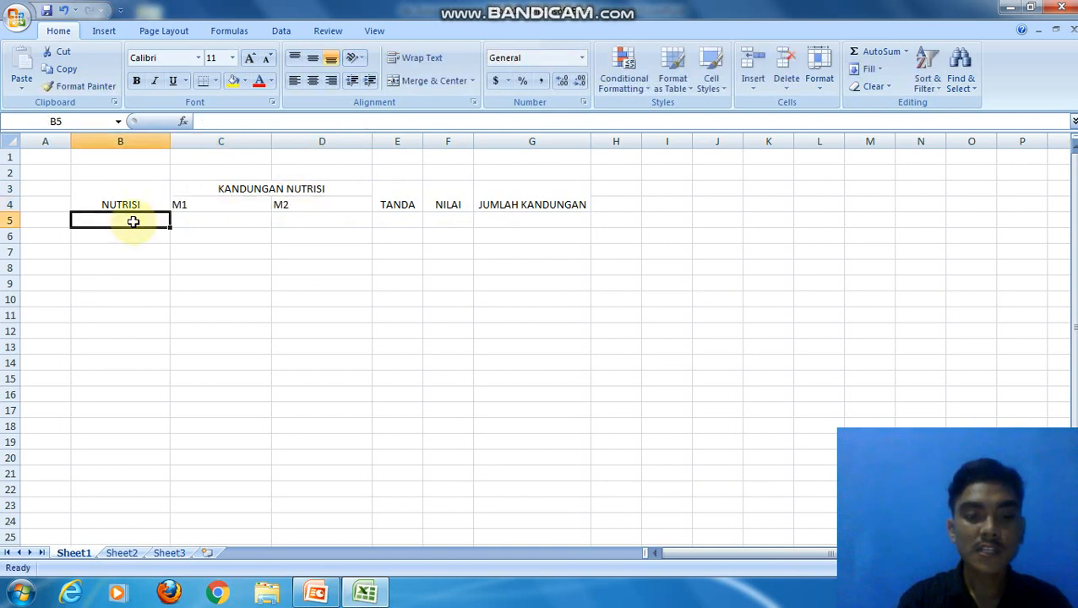
{"action": "type", "text": "JENIS"}
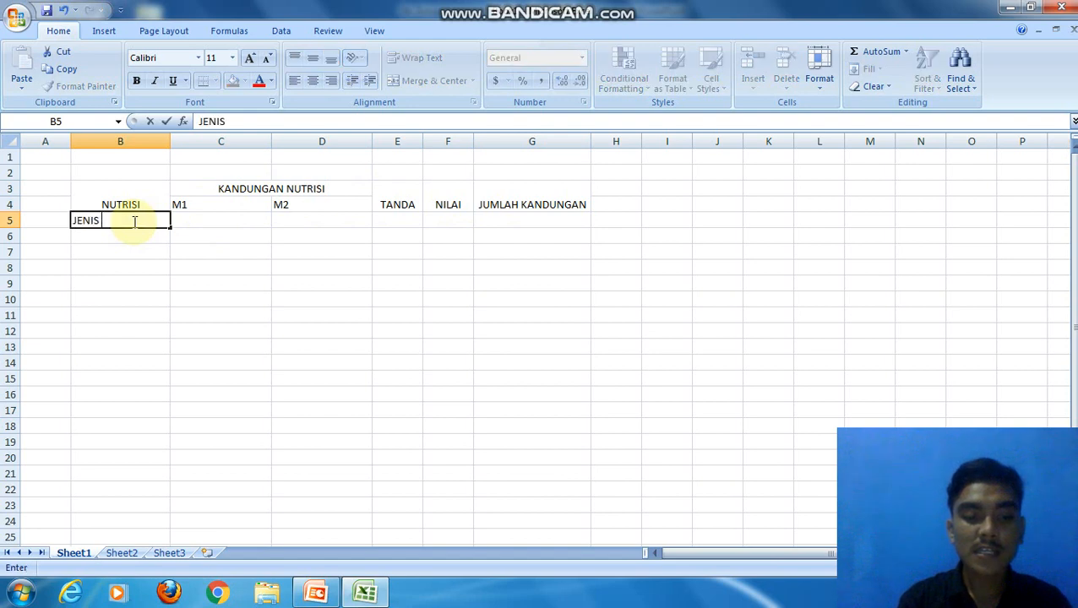
{"action": "type", "text": " A"}
{"action": "left_click", "coordinate": [125, 237]}
{"action": "type", "text": "JENIS "}
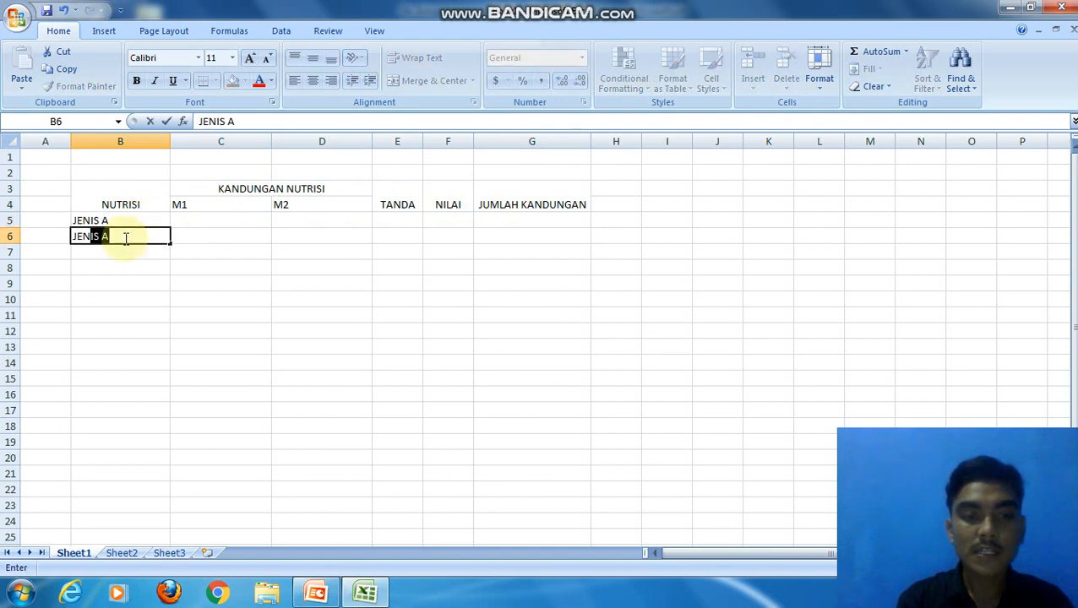
{"action": "type", "text": "B"}
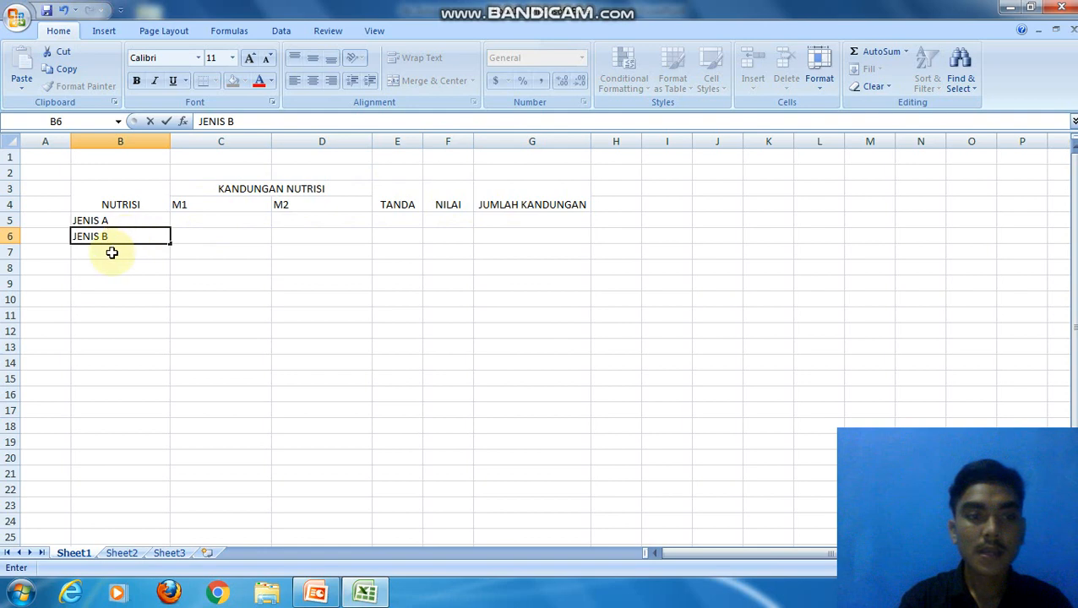
{"action": "left_click", "coordinate": [112, 252]}
{"action": "type", "text": "JENI"}
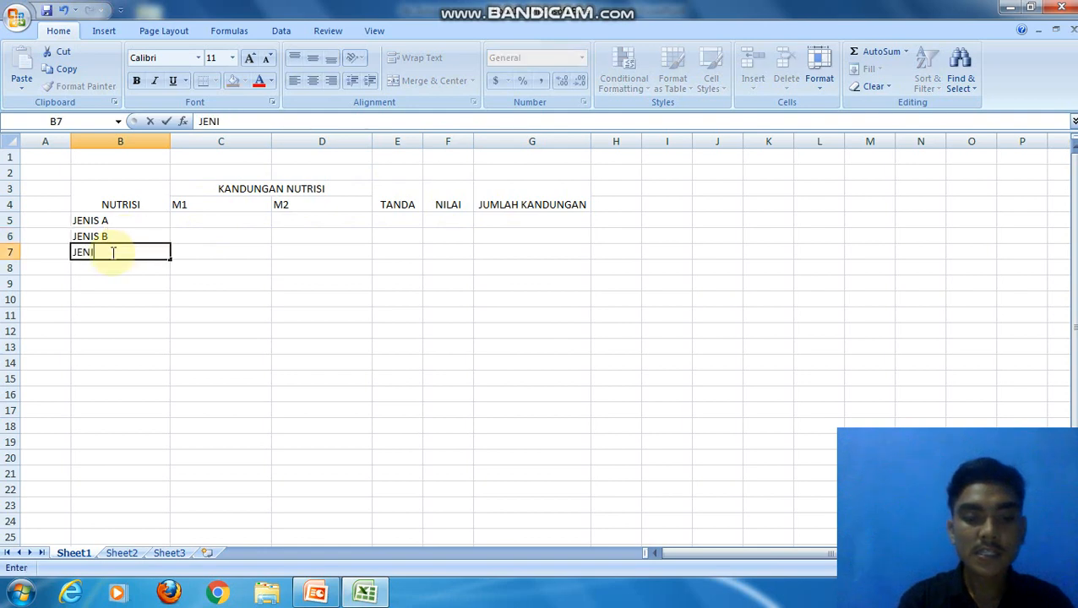
{"action": "type", "text": "S C"}
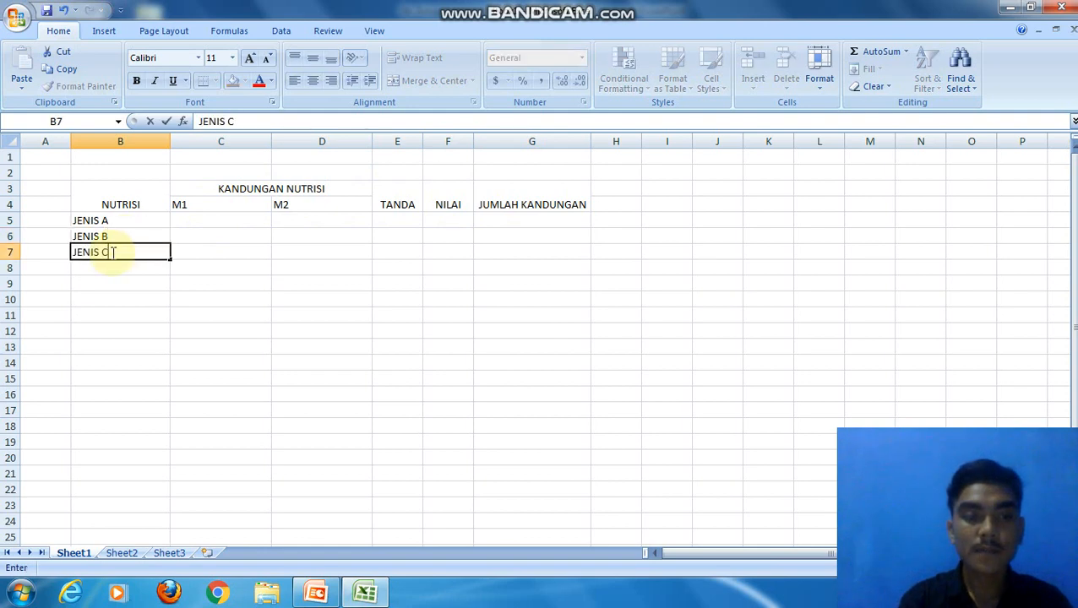
Step: Enter the M1 nutrient values 3, 1 and 1 for JENIS A, B and C in C5:C7
{"action": "left_click", "coordinate": [203, 220]}
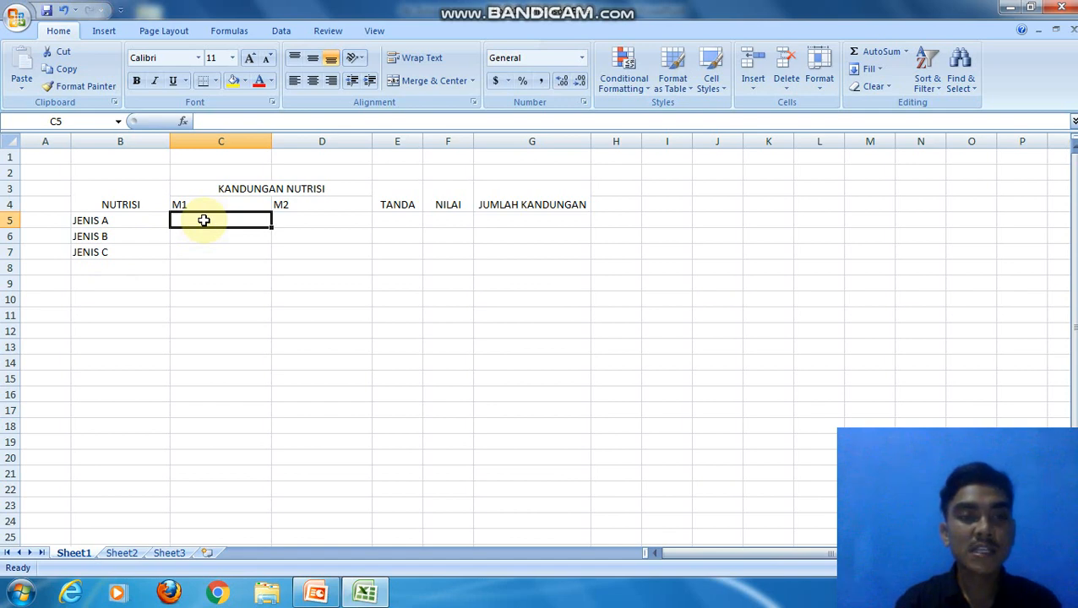
{"action": "type", "text": "3"}
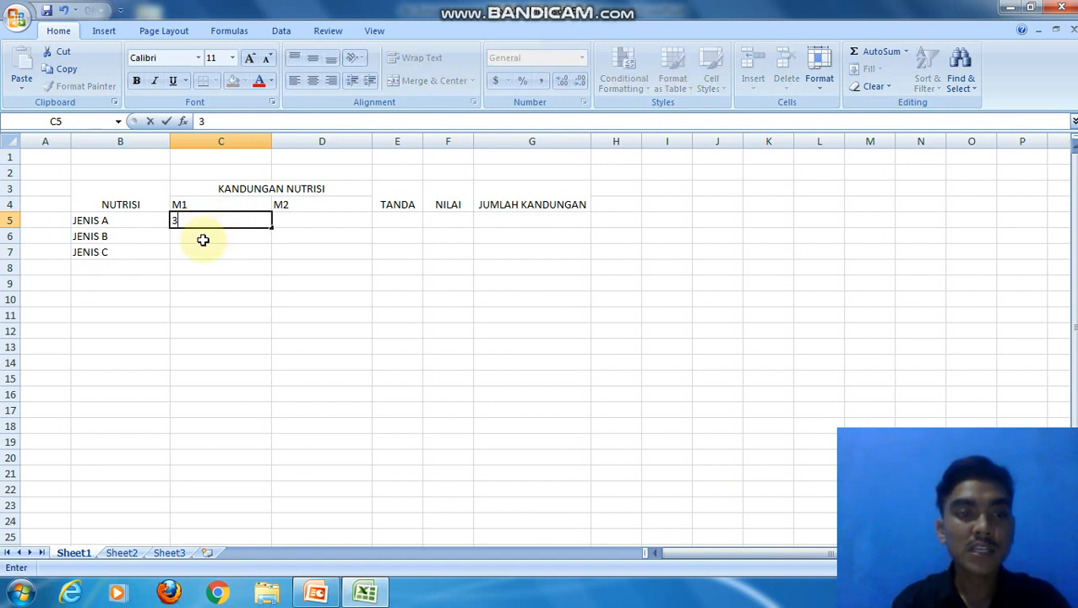
{"action": "left_click", "coordinate": [203, 239]}
{"action": "type", "text": "1"}
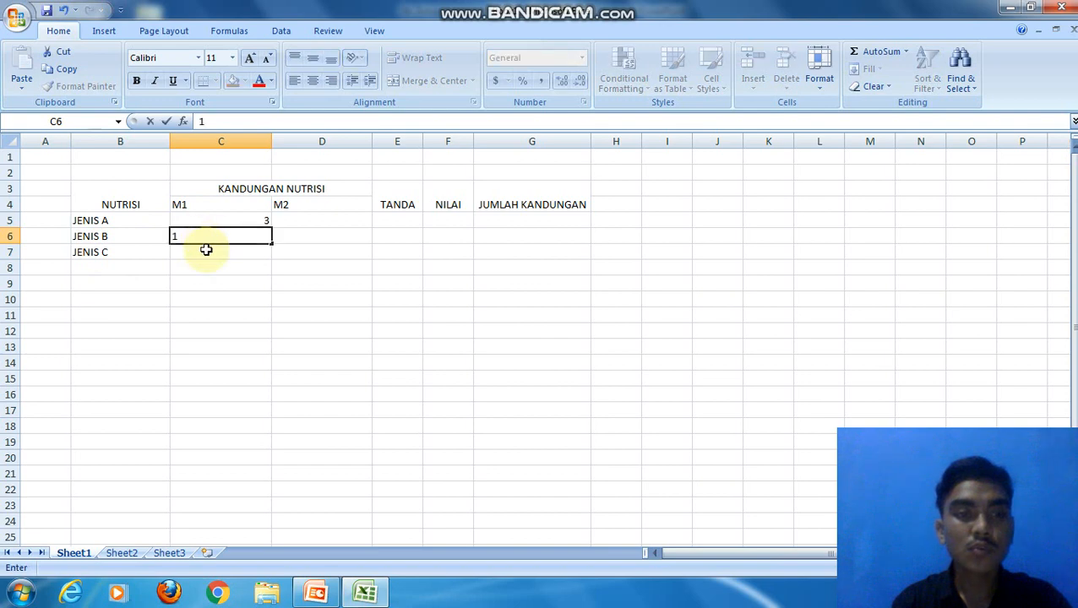
{"action": "left_click", "coordinate": [207, 250]}
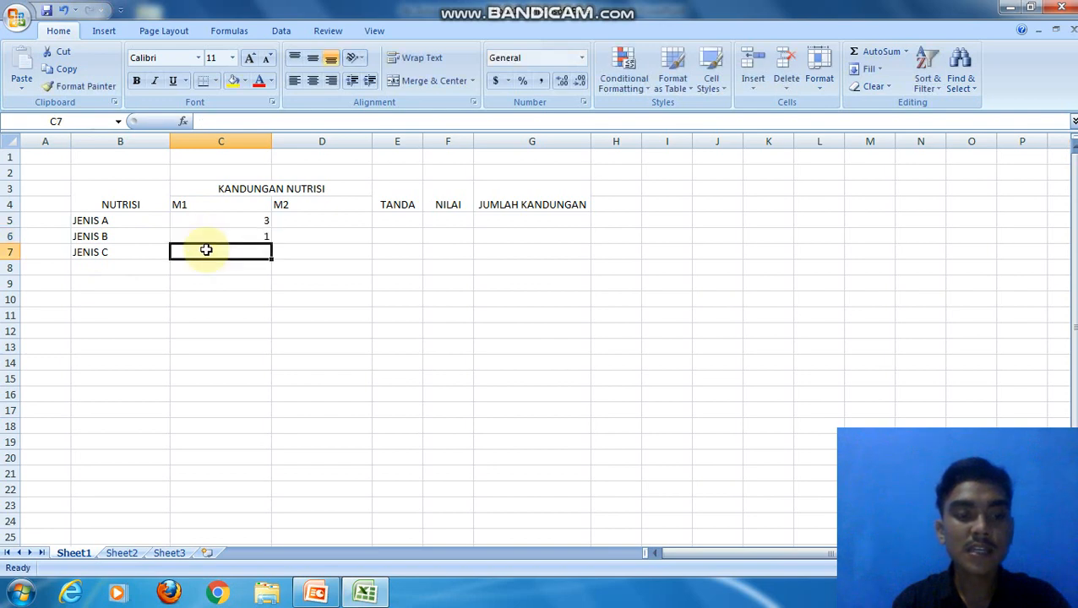
{"action": "type", "text": "1"}
Step: Enter the M2 nutrient values 1, 1 and 2 for JENIS A, B and C in D5:D7
{"action": "left_click", "coordinate": [312, 219]}
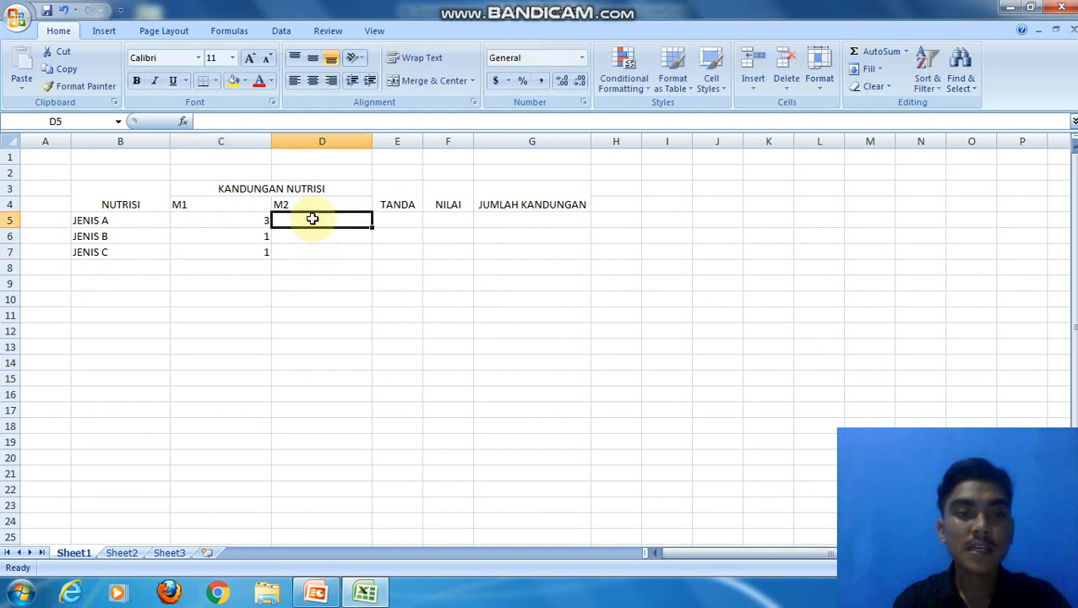
{"action": "type", "text": "1"}
{"action": "left_click", "coordinate": [310, 240]}
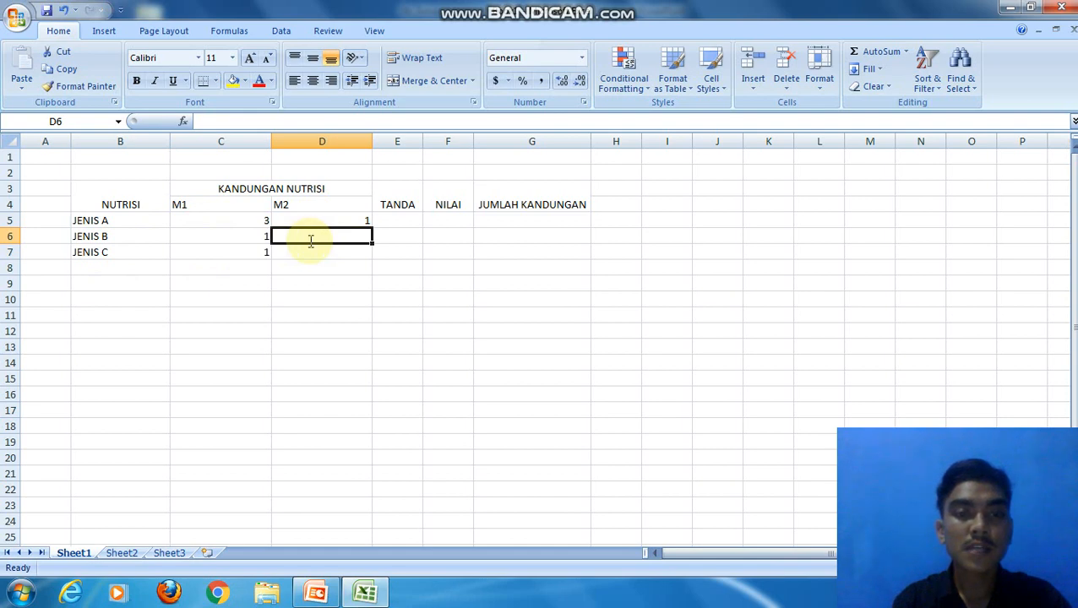
{"action": "type", "text": "1"}
{"action": "left_click", "coordinate": [315, 255]}
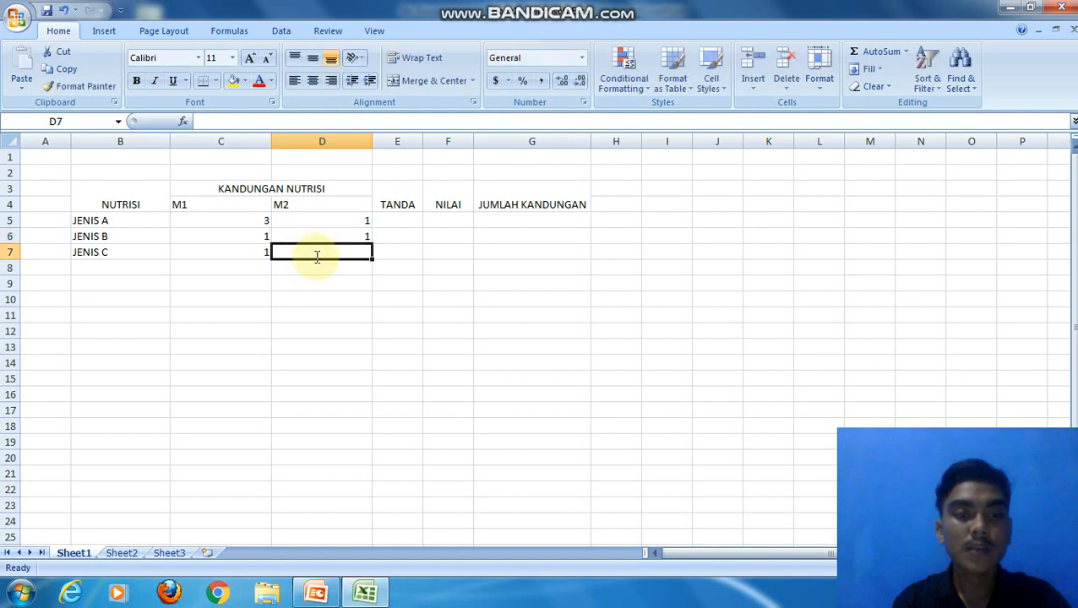
{"action": "type", "text": "2"}
Step: Enter the sign >= in E5 under TANDA and fill it down to E7
{"action": "left_click", "coordinate": [414, 221]}
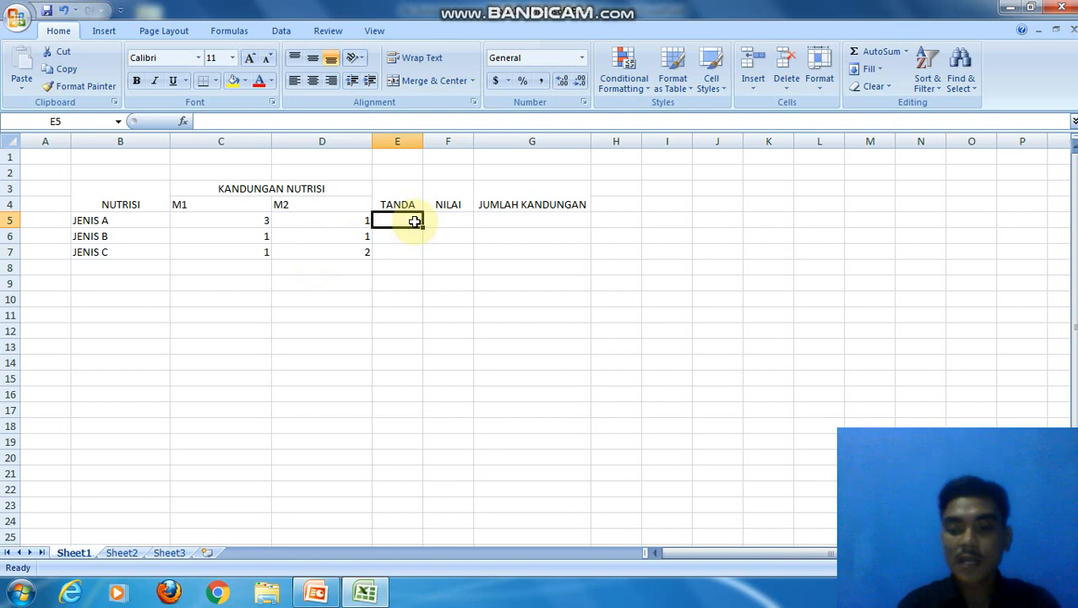
{"action": "type", "text": ">="}
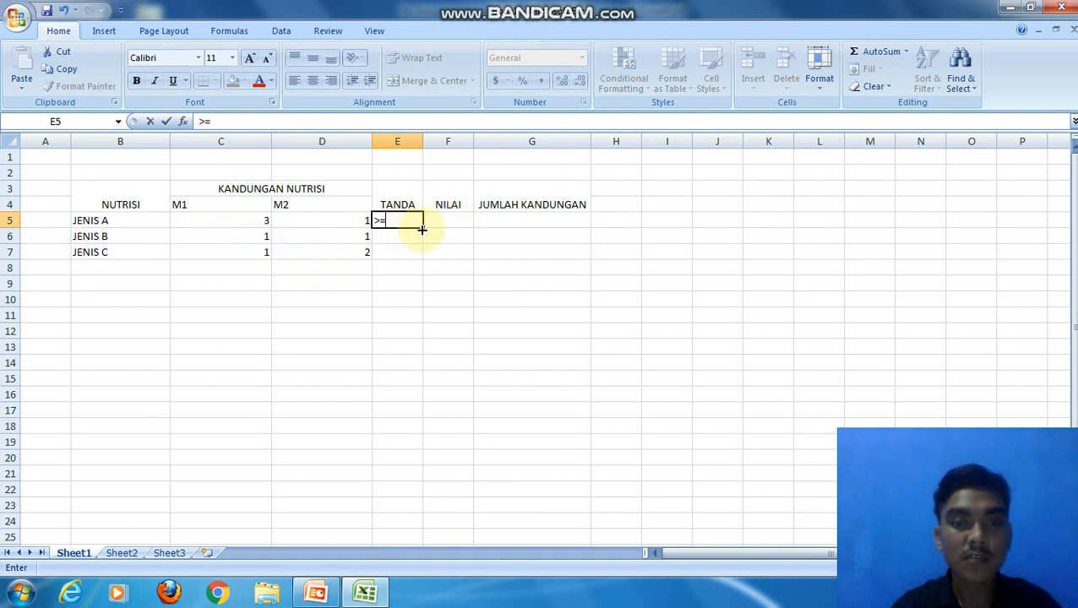
{"action": "left_click_drag", "start_coordinate": [421, 229], "coordinate": [419, 256]}
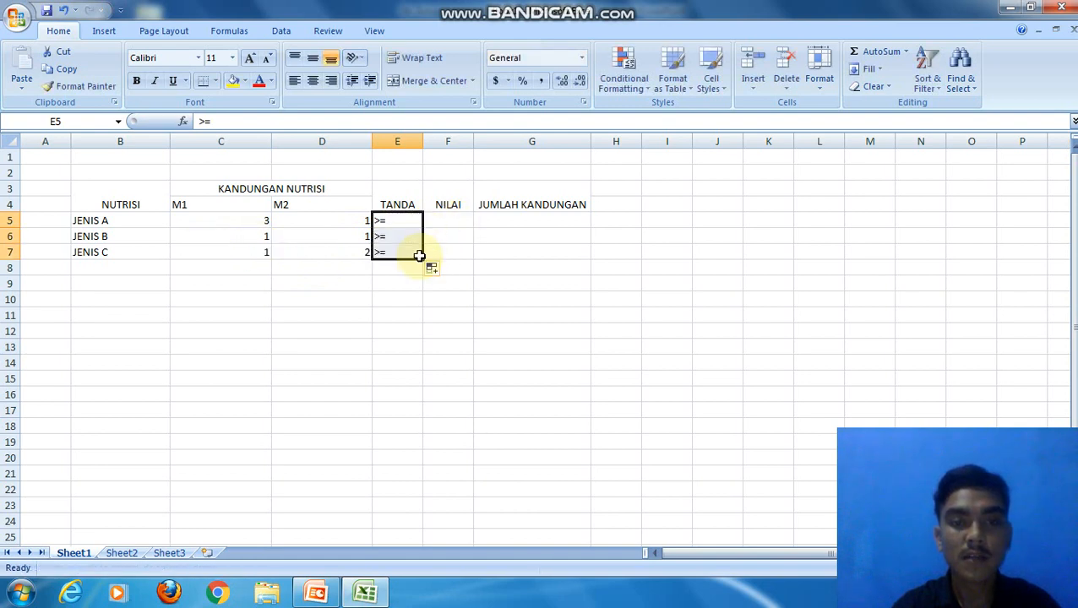
Step: Enter the JUMLAH KANDUNGAN values 27, 21 and 30 in cells G5, G6 and G7
{"action": "left_click", "coordinate": [446, 216]}
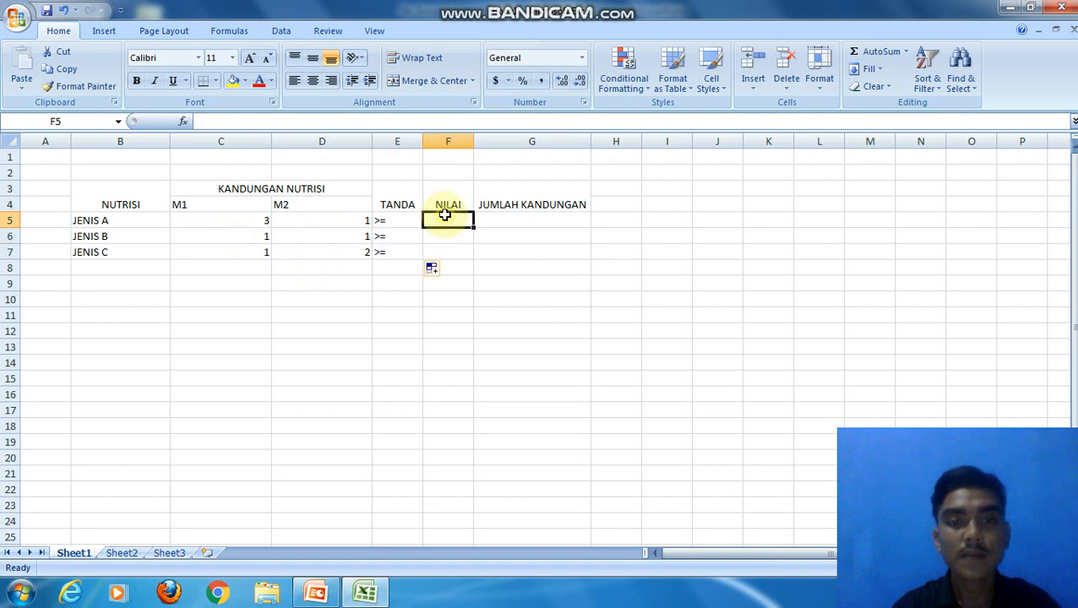
{"action": "left_click", "coordinate": [501, 216]}
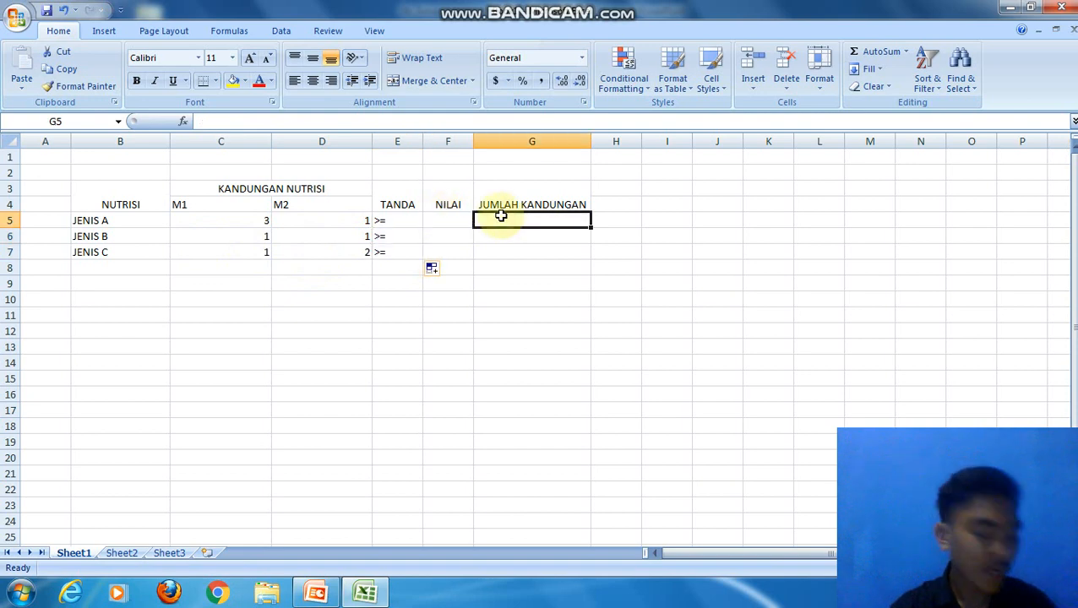
{"action": "type", "text": "27"}
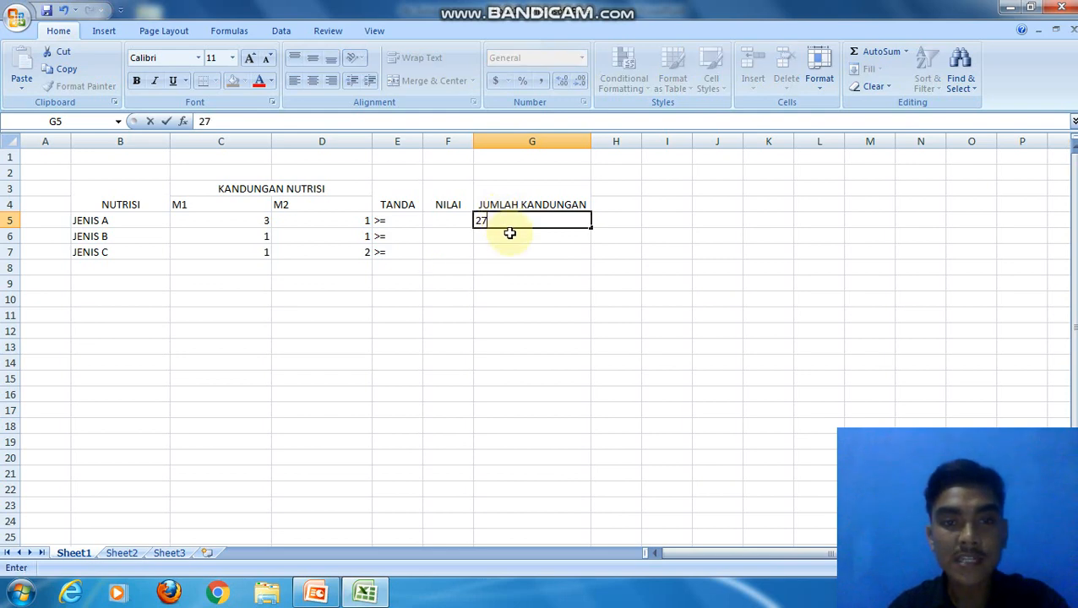
{"action": "left_click", "coordinate": [510, 233]}
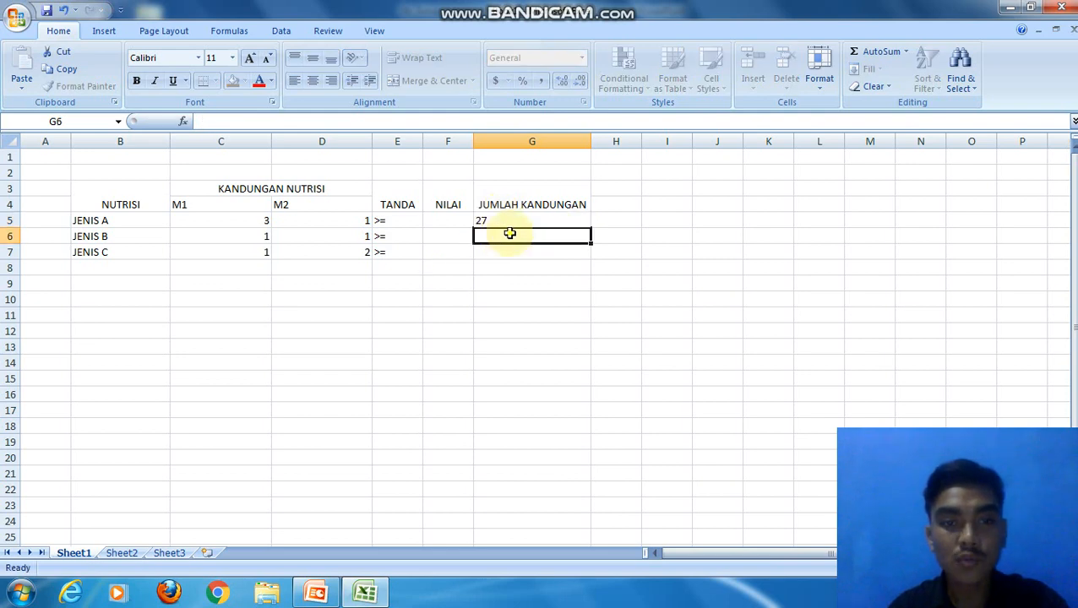
{"action": "type", "text": "21"}
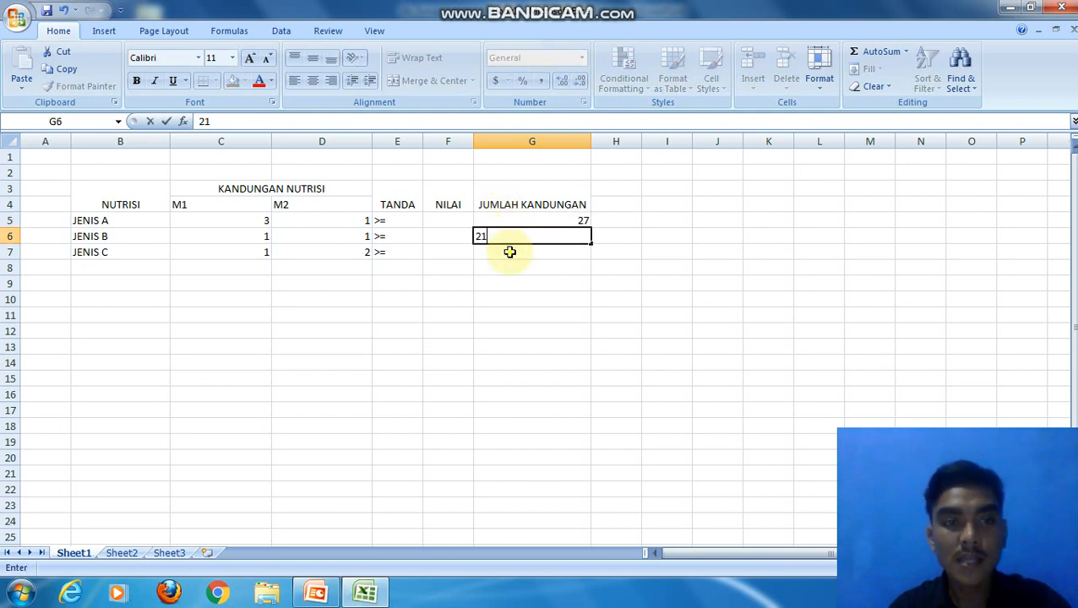
{"action": "left_click", "coordinate": [509, 252]}
{"action": "type", "text": "30"}
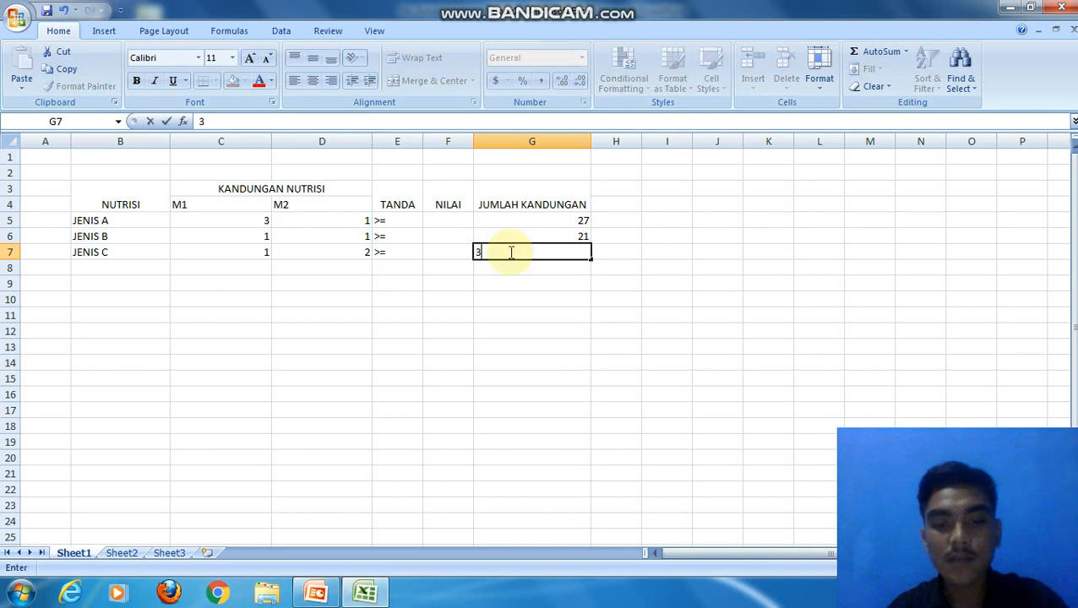
Step: Enter the row label FUNGSI TUJUAN in B8 below JENIS C
{"action": "left_click", "coordinate": [105, 272]}
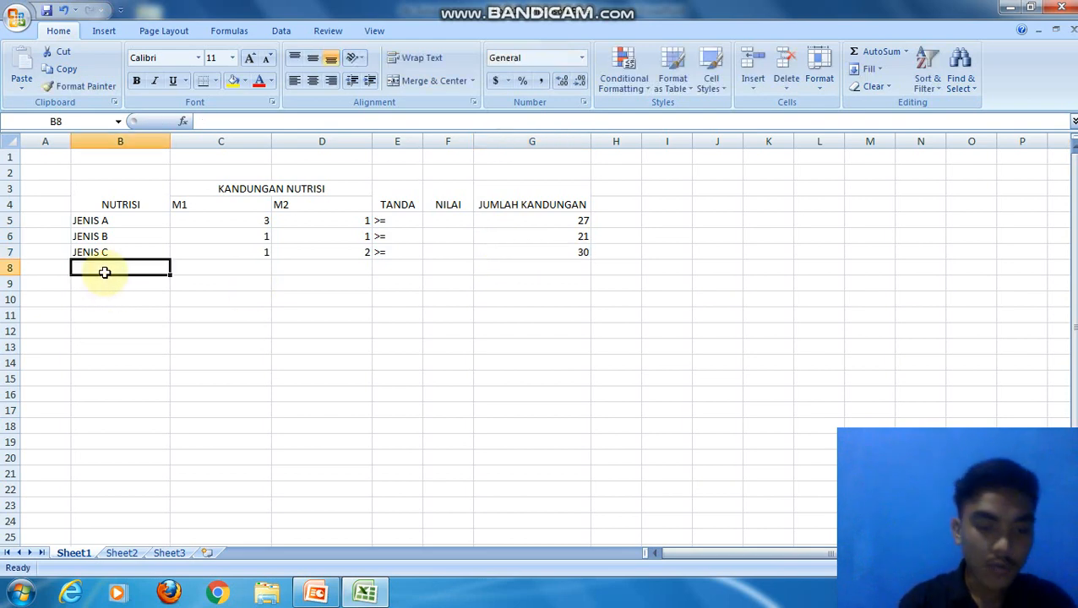
{"action": "type", "text": "FUNGSI"}
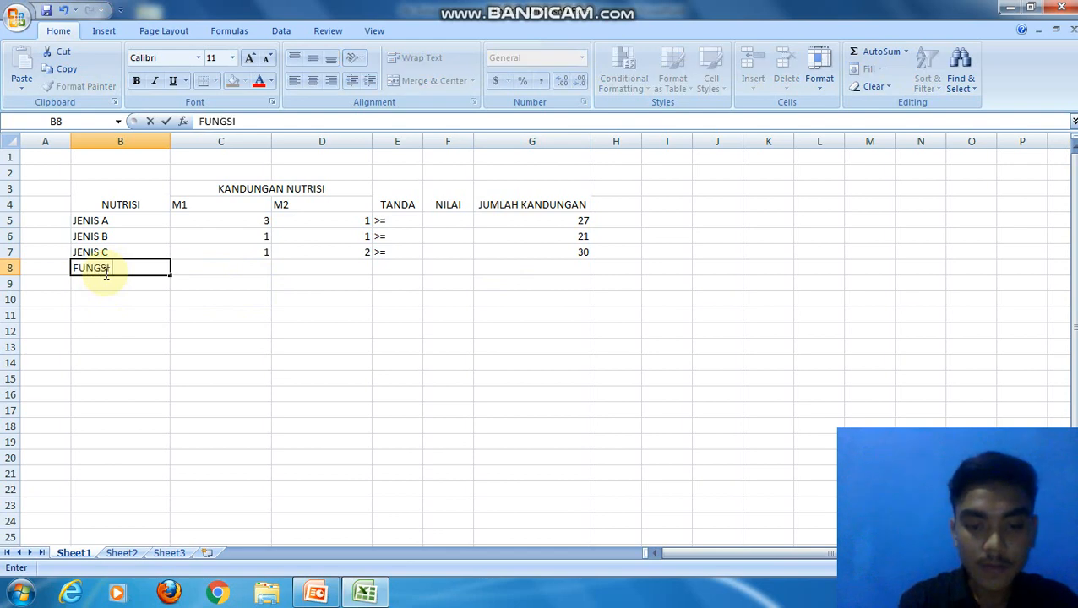
{"action": "type", "text": " TUJUAN"}
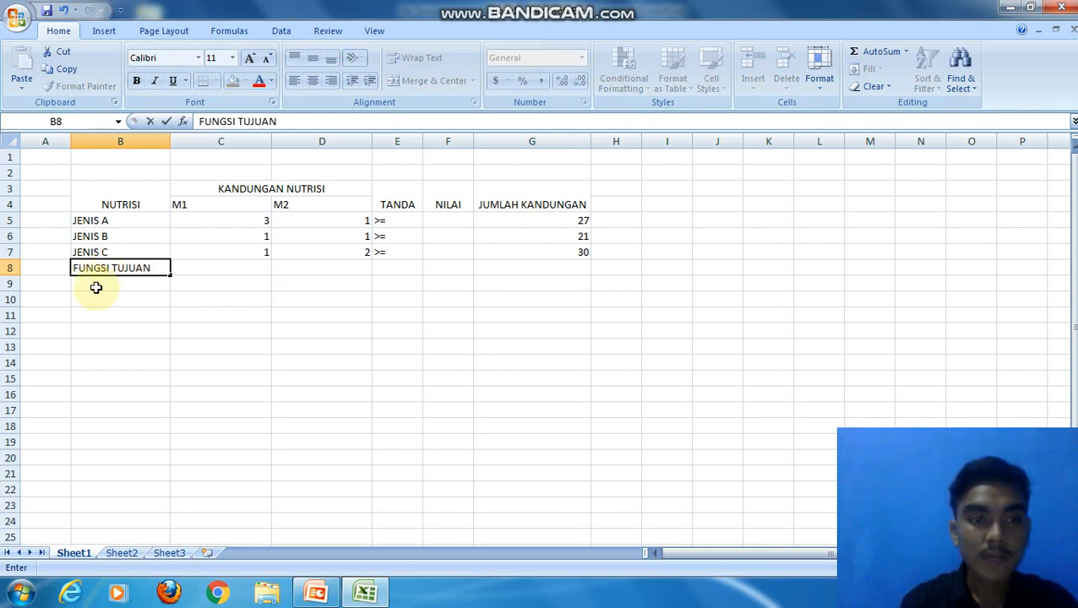
Step: Enter the row labels JUMLAH PEMBELIAN in B9 and TOTAL in B10 below FUNGSI TUJUAN
{"action": "left_click", "coordinate": [96, 287]}
{"action": "type", "text": "JUMLA"}
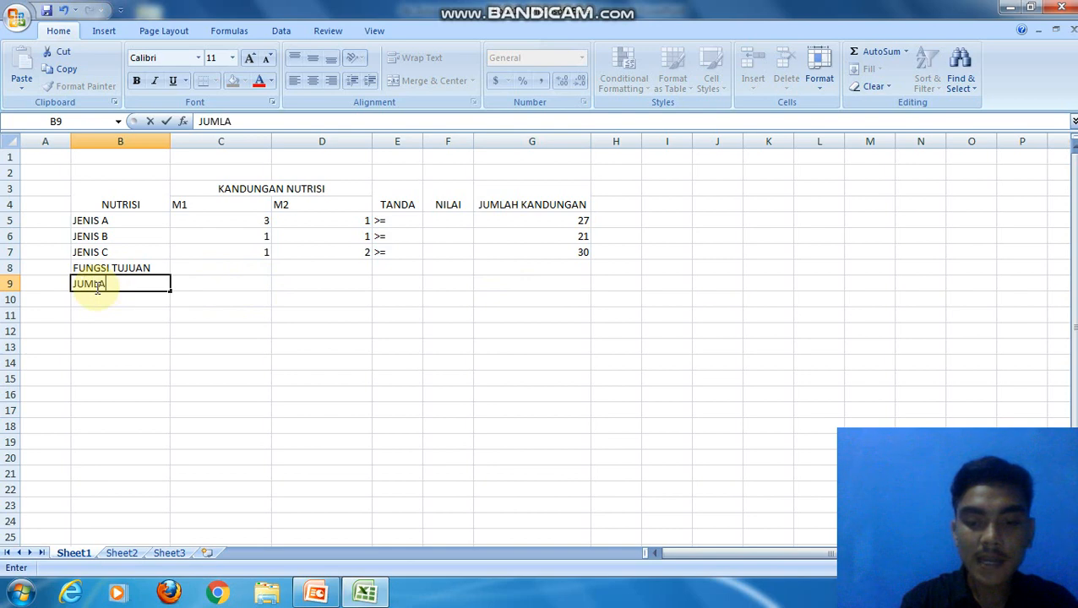
{"action": "type", "text": "H PEM"}
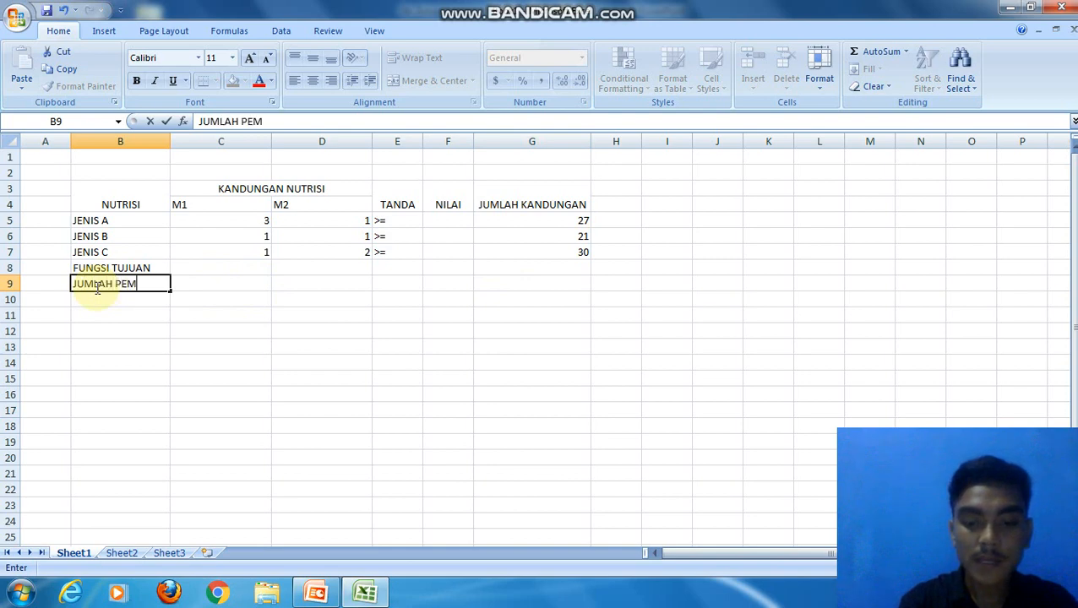
{"action": "type", "text": "BELIAN"}
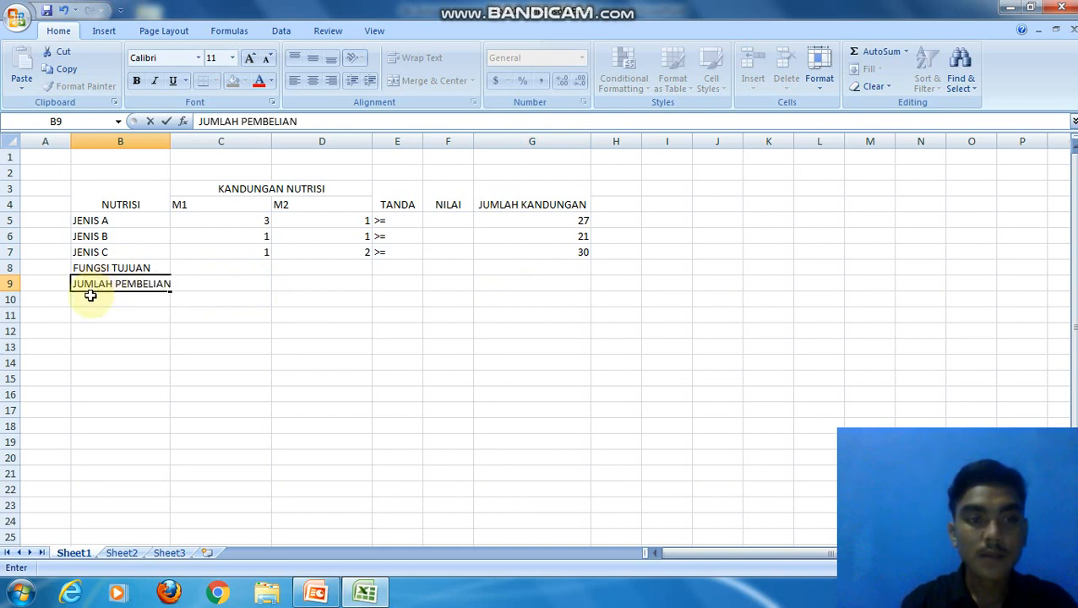
{"action": "key", "text": "Return"}
{"action": "type", "text": "TOTAL"}
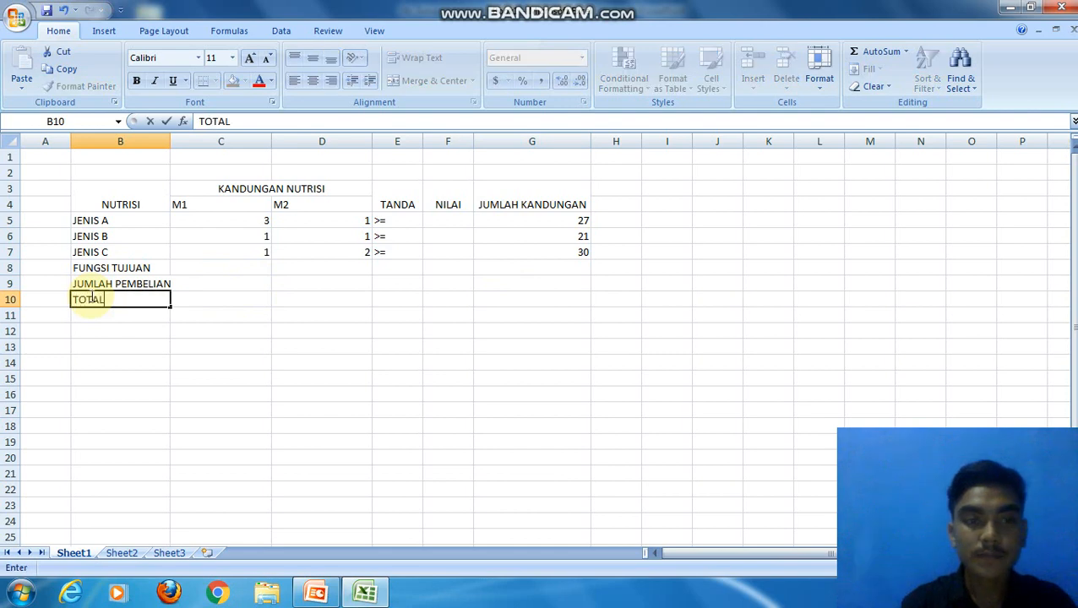
Step: Enter the formula =$C$9*C5 in F5 under NILAI, with an absolute reference to the M1 purchase cell
{"action": "left_click", "coordinate": [440, 221]}
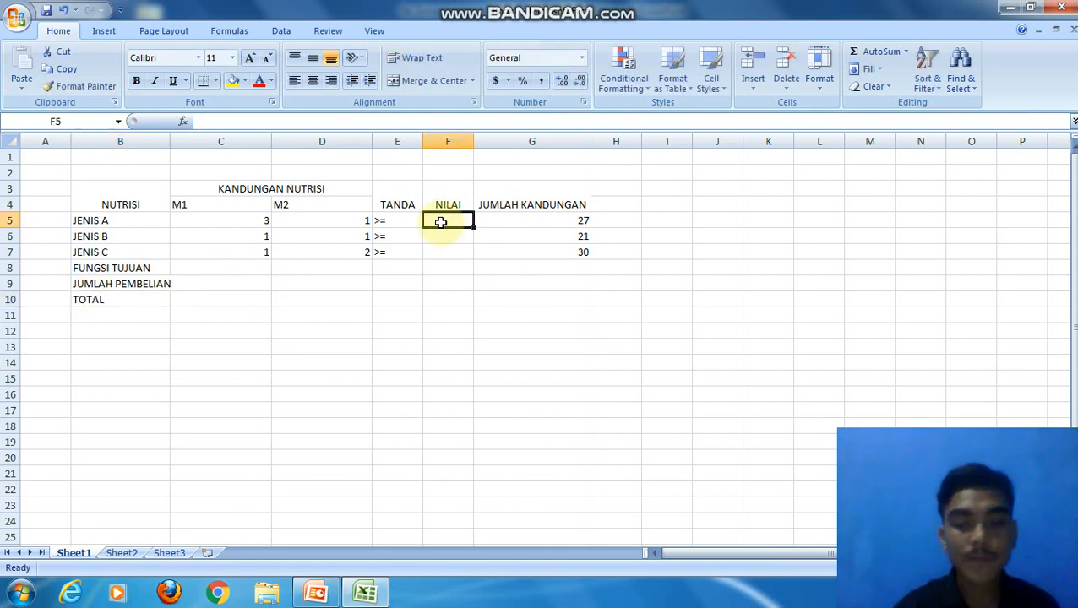
{"action": "type", "text": "="}
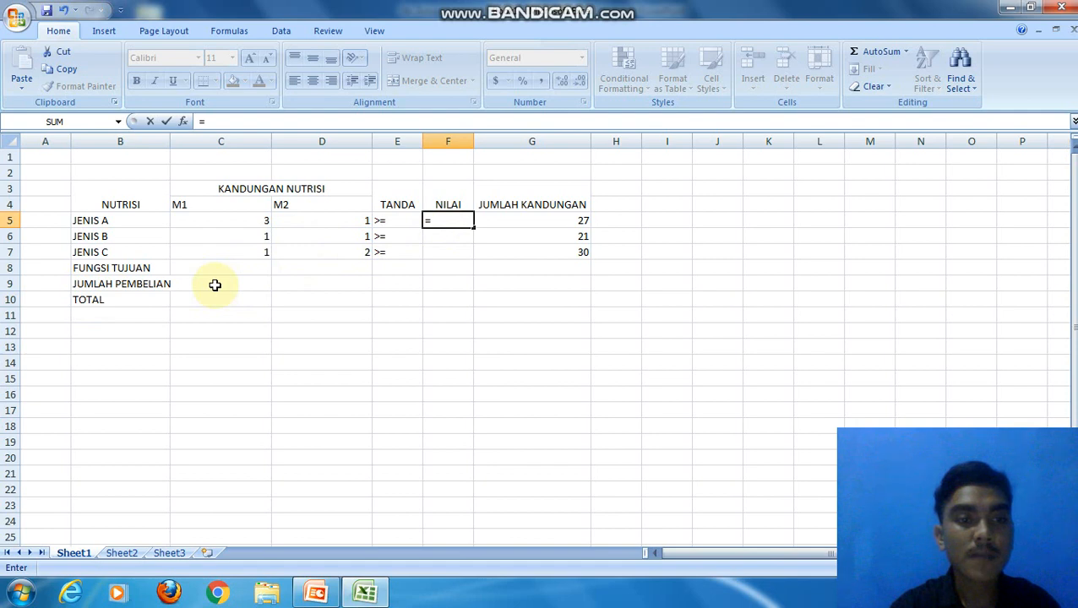
{"action": "left_click", "coordinate": [215, 286]}
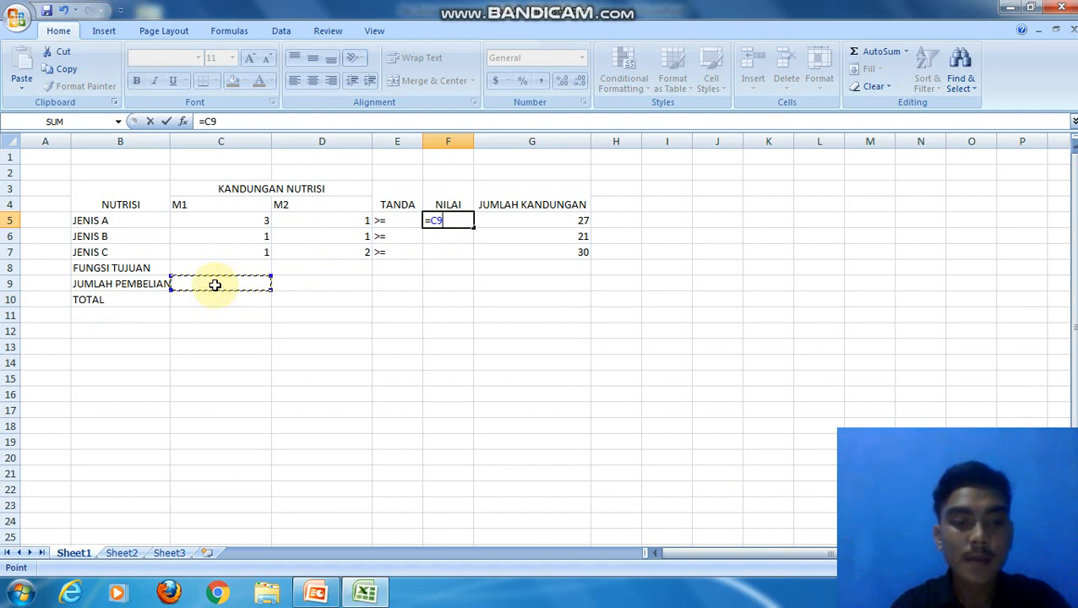
{"action": "key", "text": "F4"}
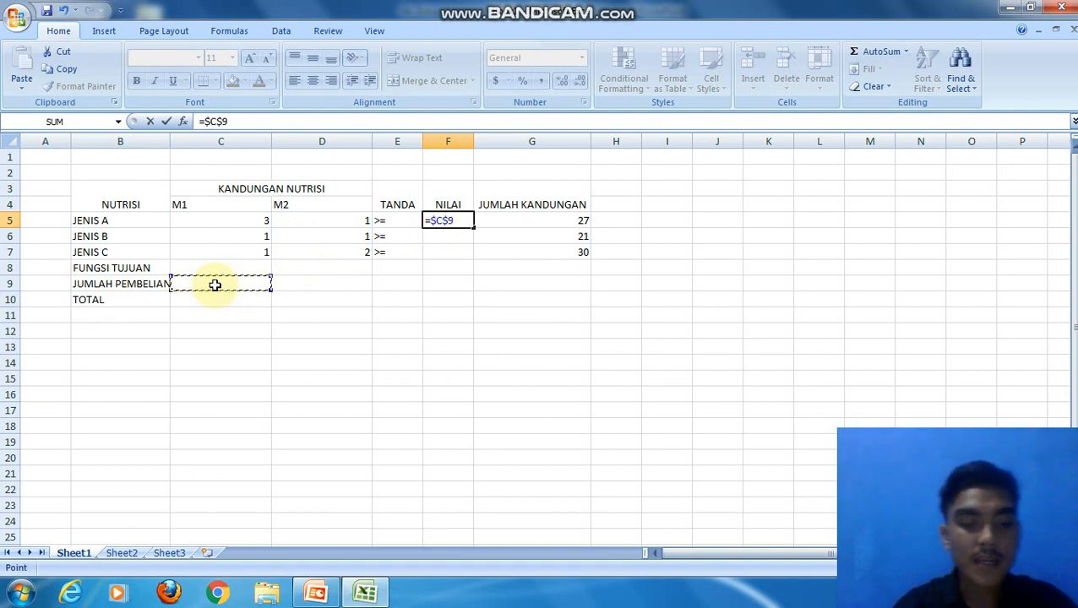
{"action": "type", "text": "*"}
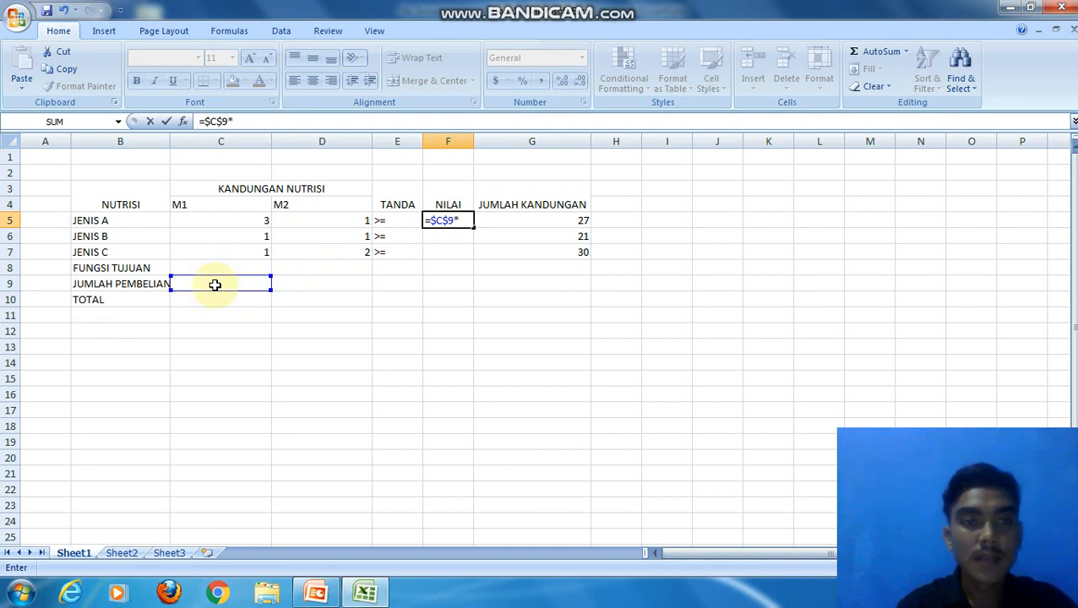
{"action": "left_click", "coordinate": [225, 221]}
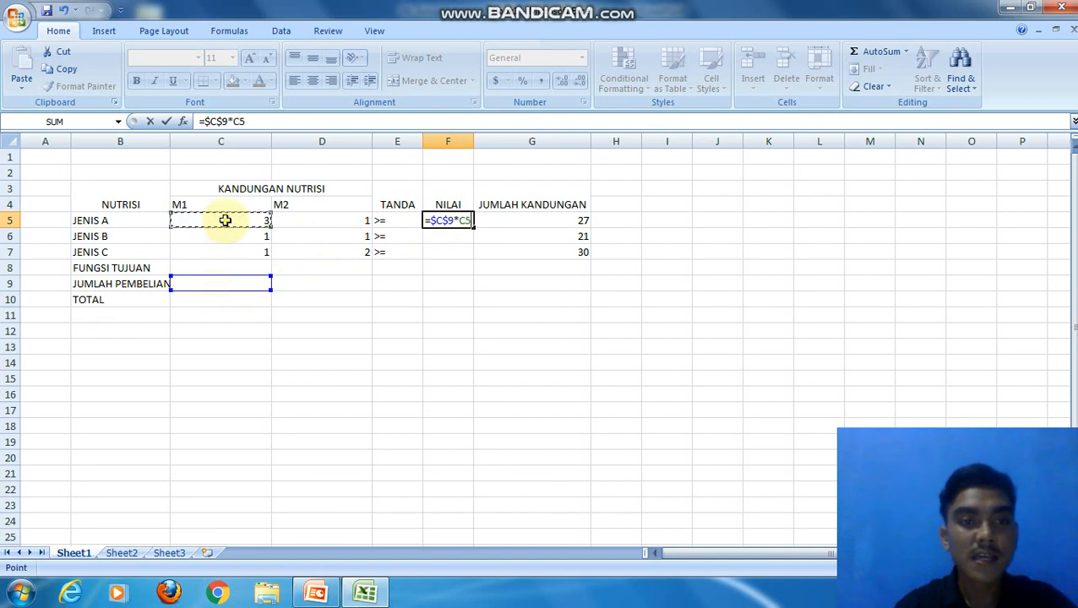
{"action": "key", "text": "Return"}
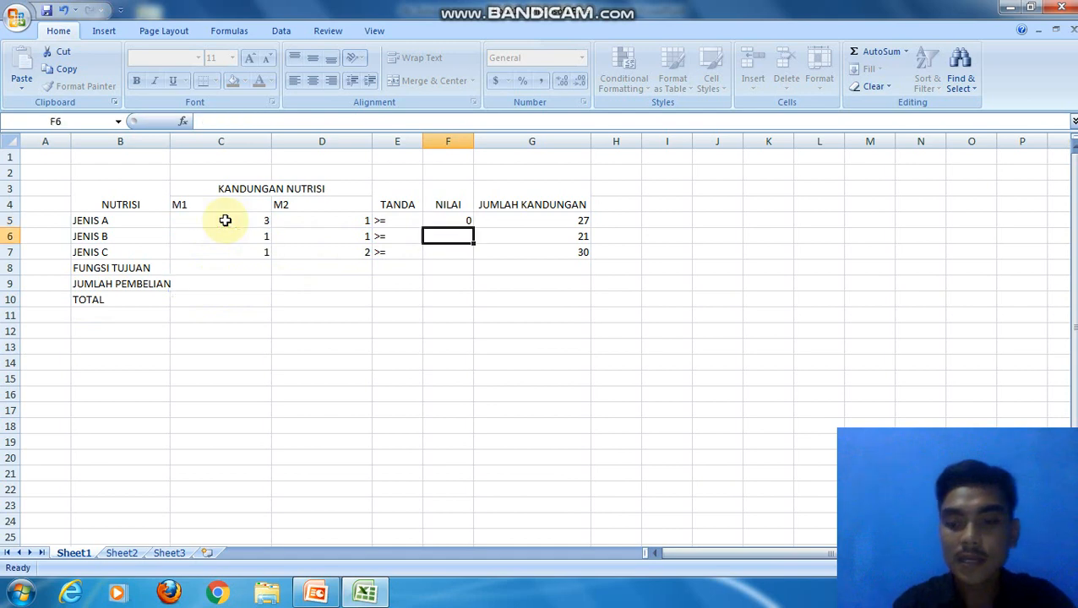
Step: Extend the F5 formula with the M2 term +$D$9*D5, keeping the D9 reference absolute
{"action": "left_click", "coordinate": [463, 218]}
{"action": "left_click", "coordinate": [266, 121]}
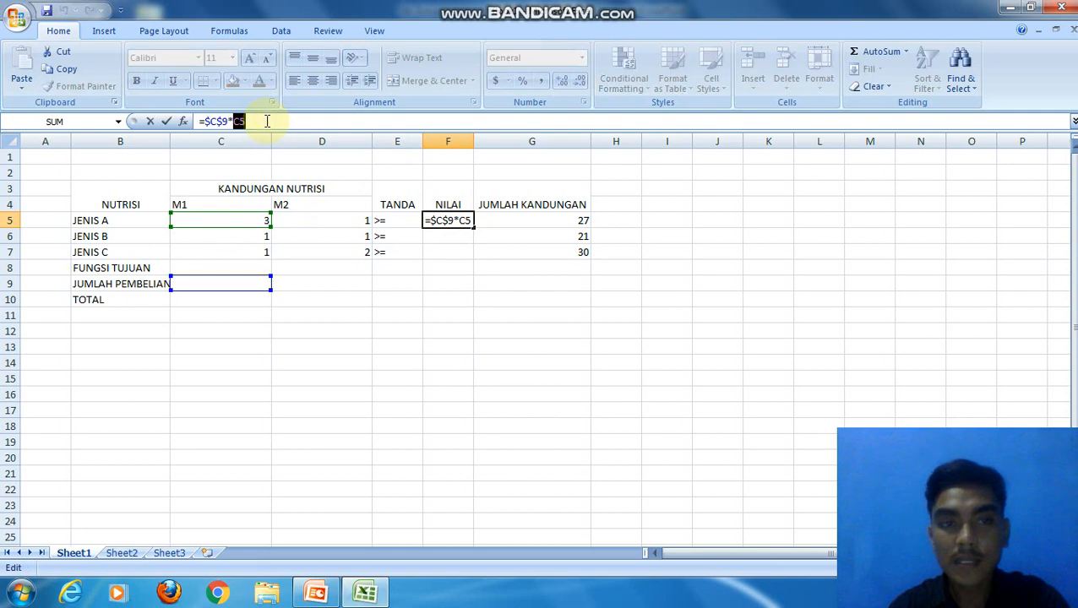
{"action": "type", "text": "+"}
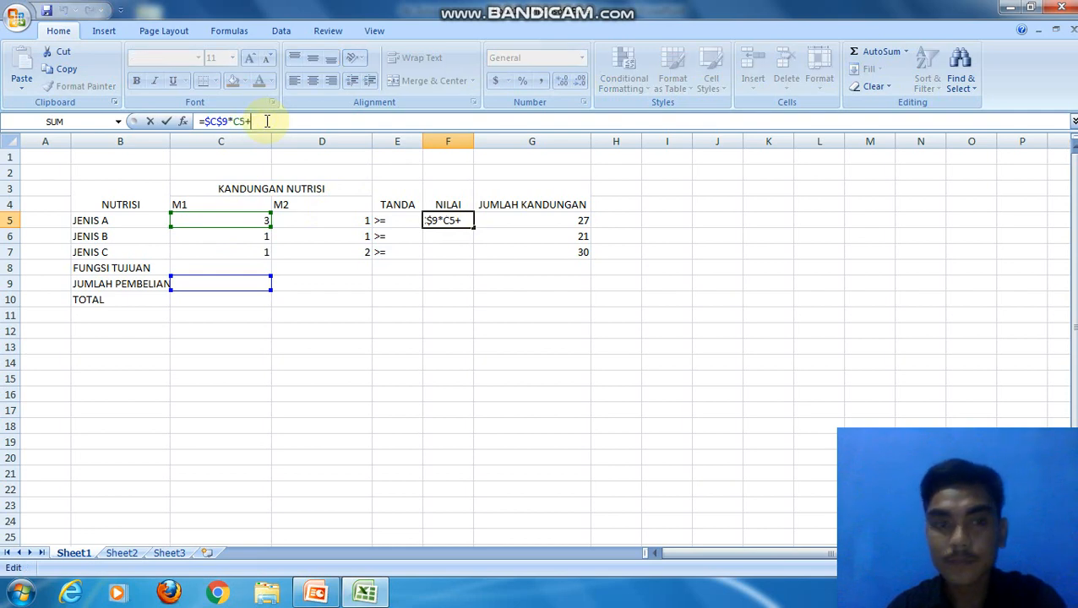
{"action": "left_click", "coordinate": [308, 284]}
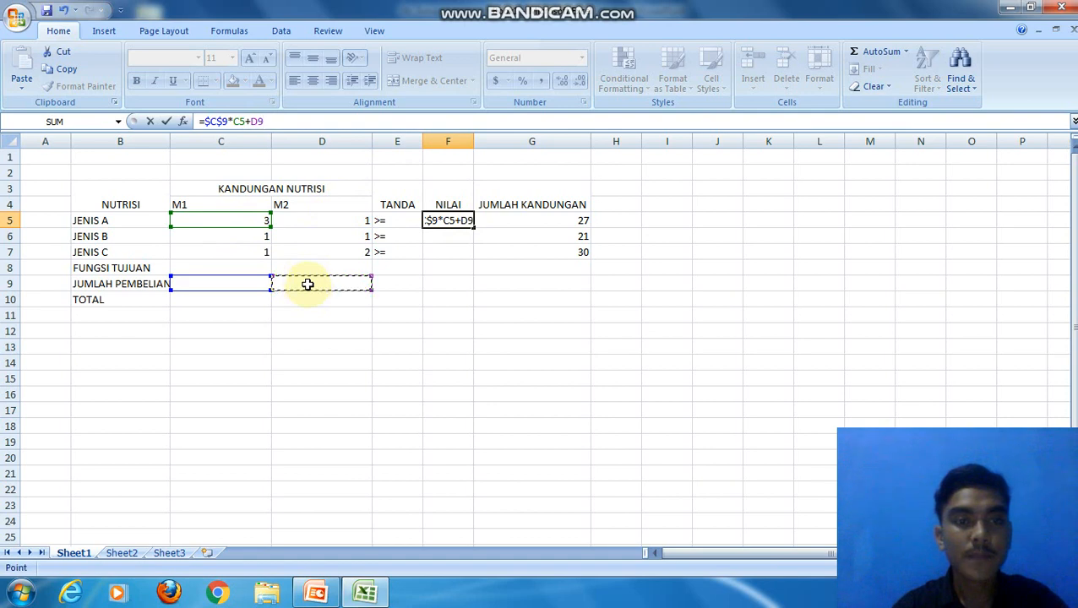
{"action": "key", "text": "F4"}
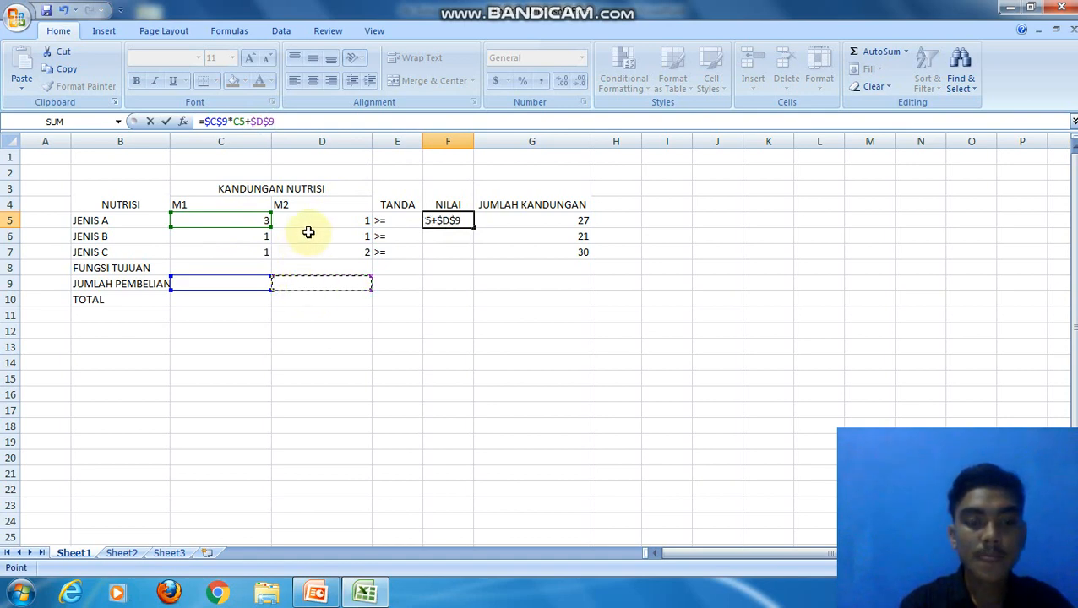
{"action": "type", "text": "*"}
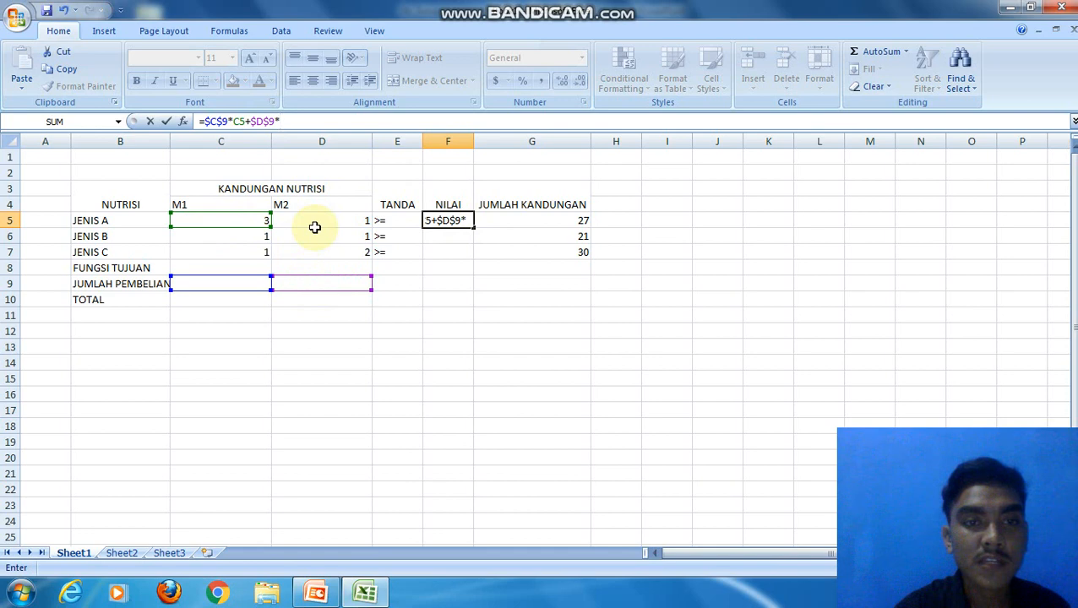
{"action": "left_click", "coordinate": [315, 226]}
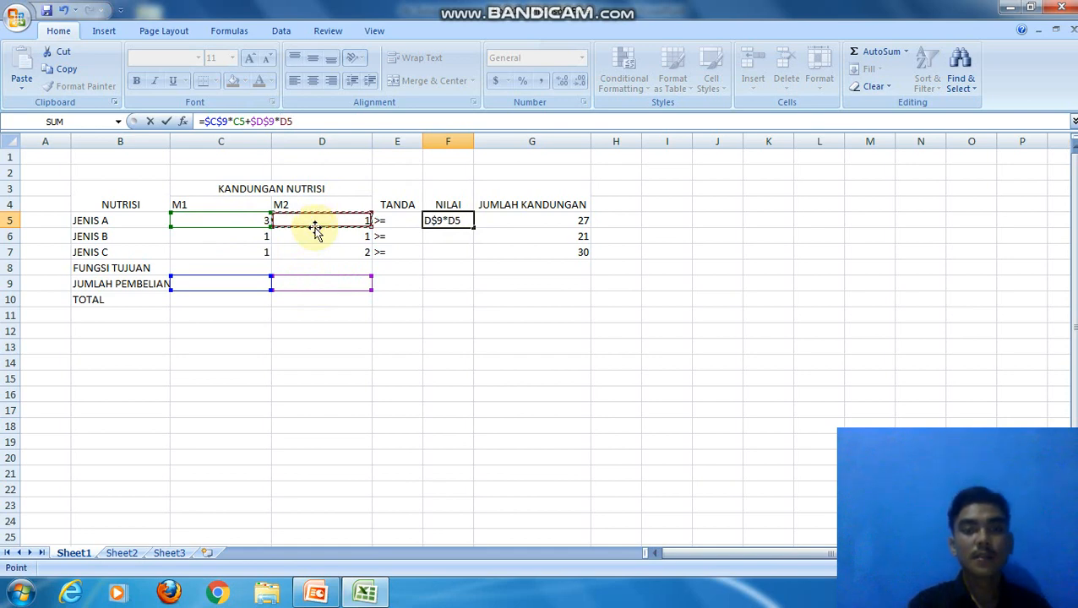
{"action": "key", "text": "Return"}
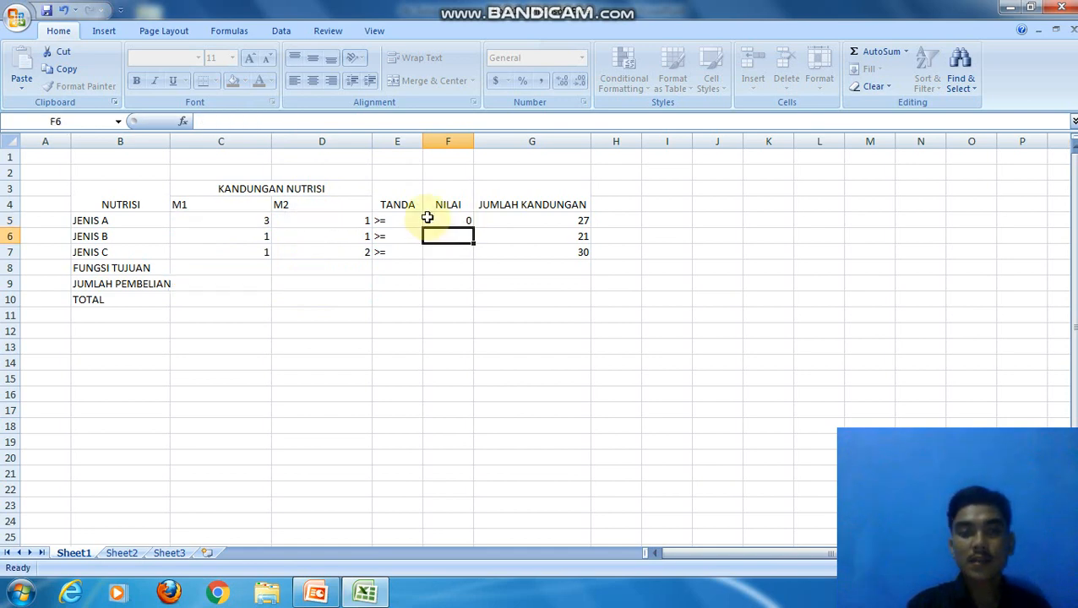
Step: Fill the NILAI formula from F5 down to F7 and check the copied formula in F7
{"action": "left_click", "coordinate": [440, 221]}
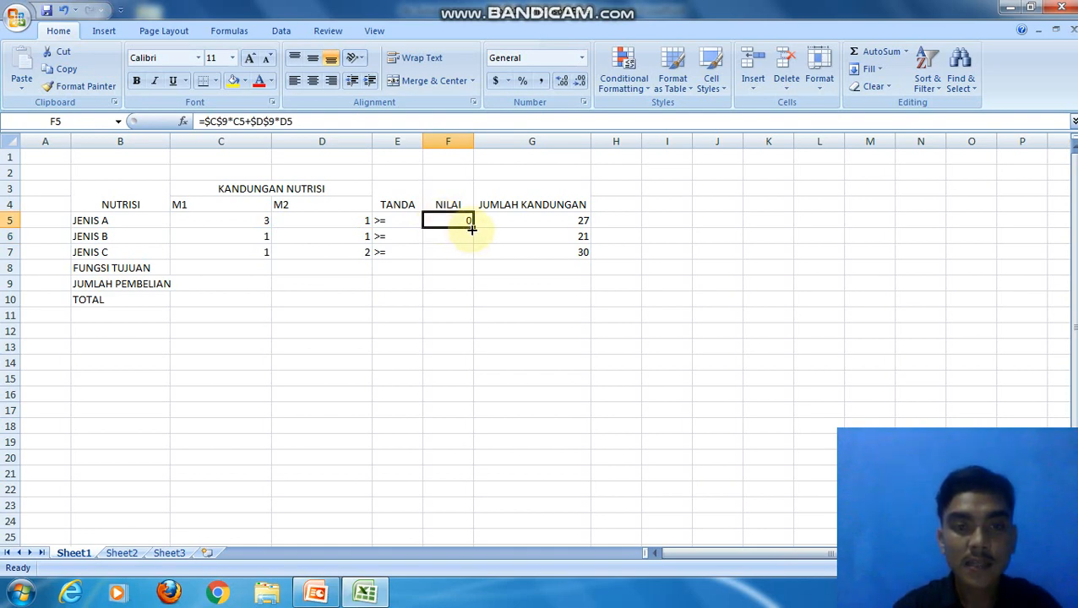
{"action": "left_click_drag", "start_coordinate": [471, 227], "coordinate": [475, 255]}
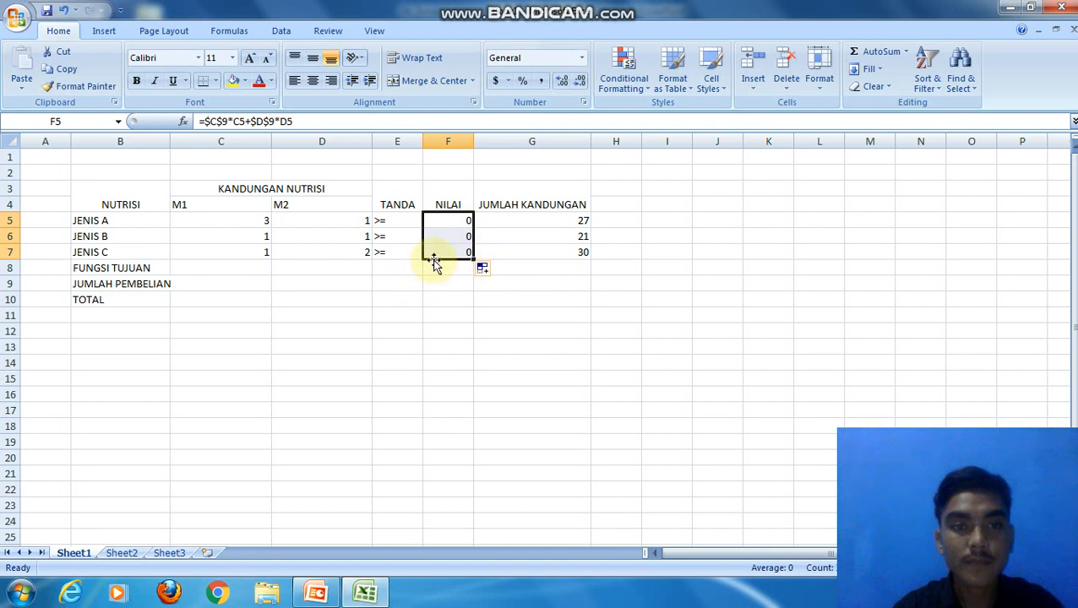
{"action": "left_click", "coordinate": [434, 251]}
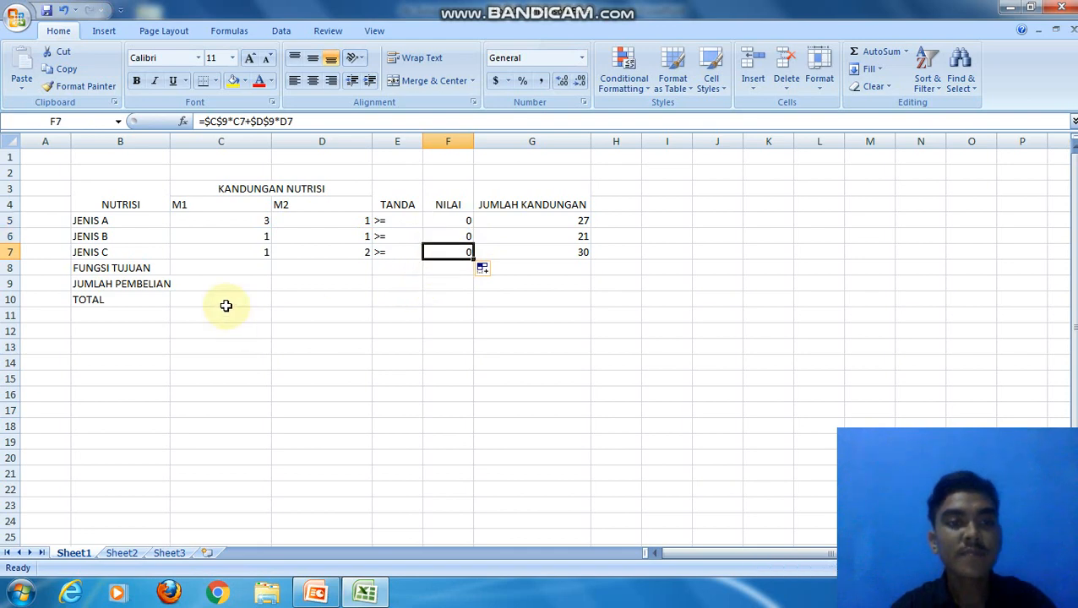
Step: Enter the M1 objective function formula =40000*C9 in C8 of the FUNGSI TUJUAN row
{"action": "left_click", "coordinate": [211, 267]}
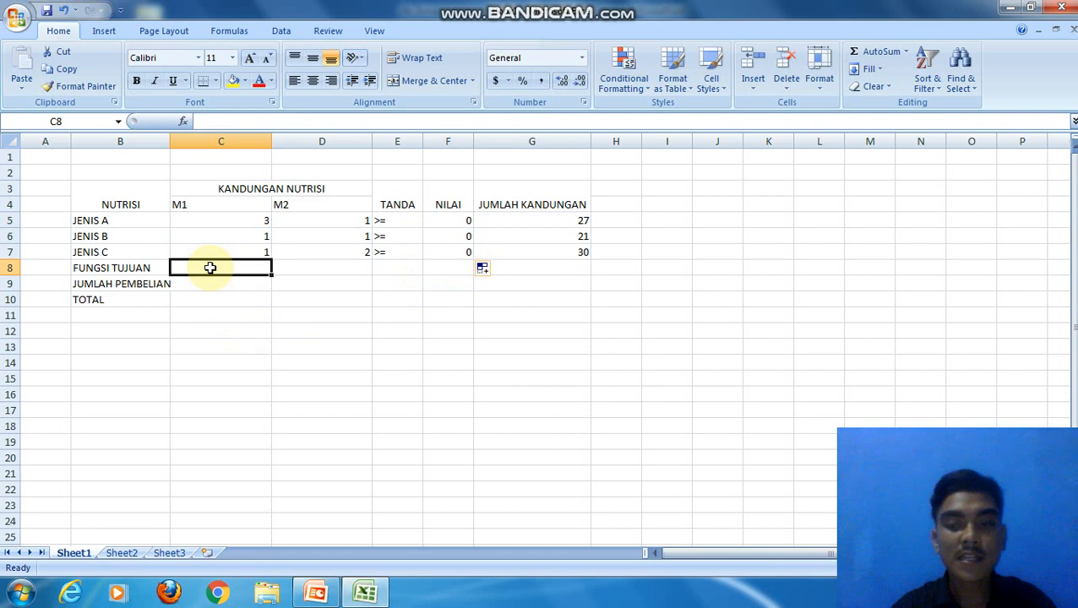
{"action": "type", "text": "="}
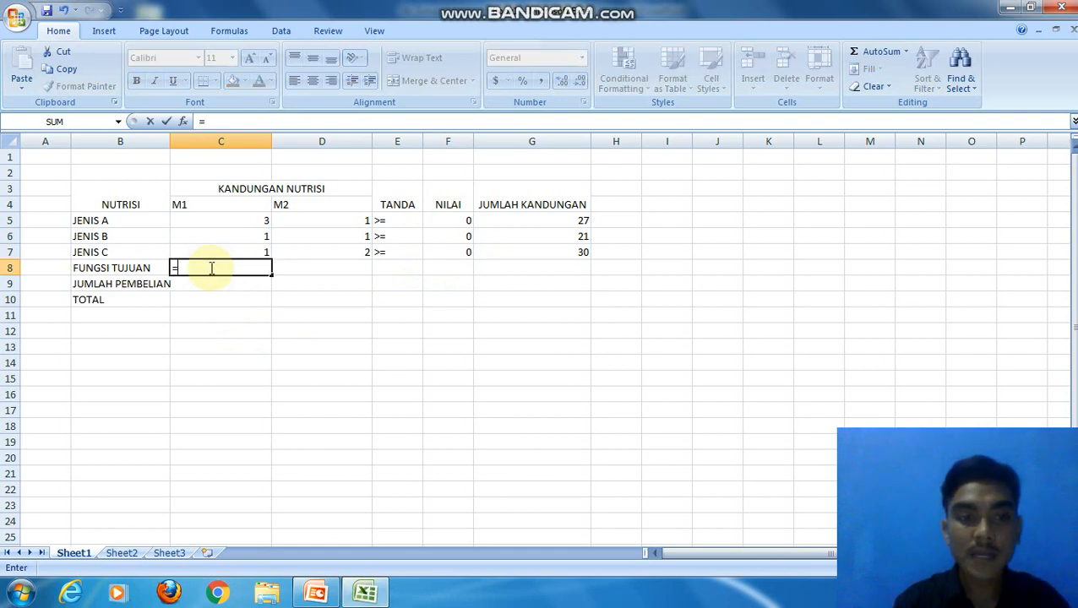
{"action": "type", "text": "40000*"}
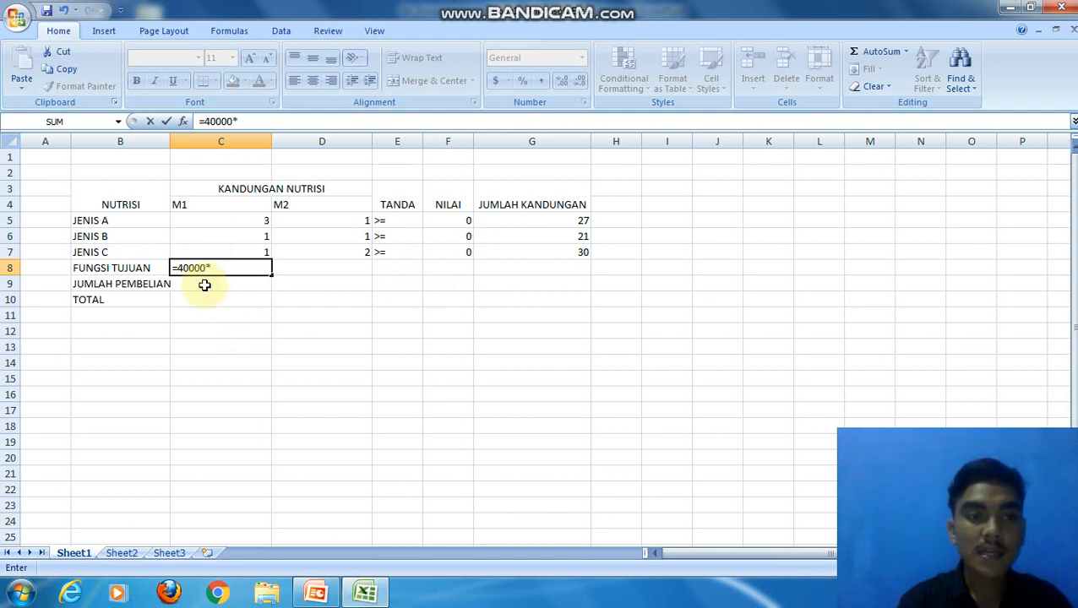
{"action": "left_click", "coordinate": [205, 285]}
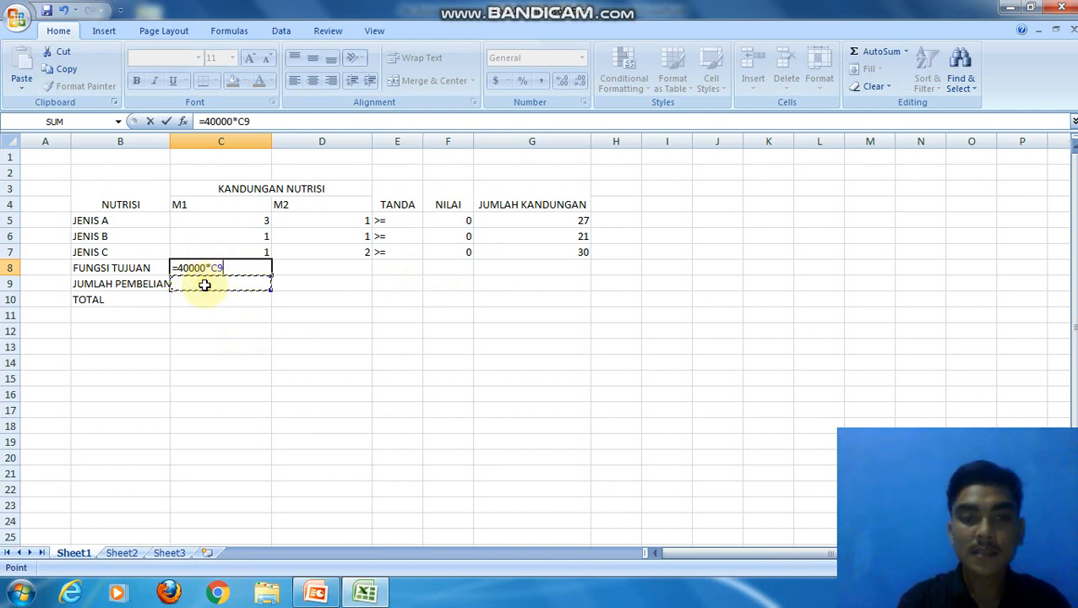
{"action": "key", "text": "Return"}
Step: Enter the M2 objective function formula =20000*D9 in D8 of the FUNGSI TUJUAN row
{"action": "left_click", "coordinate": [308, 264]}
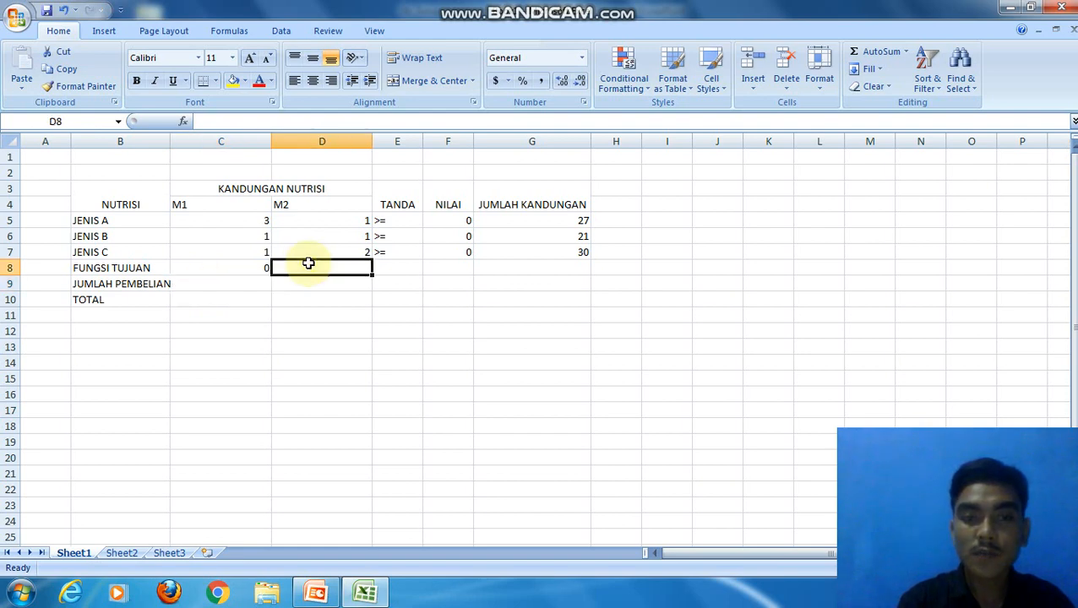
{"action": "type", "text": "="}
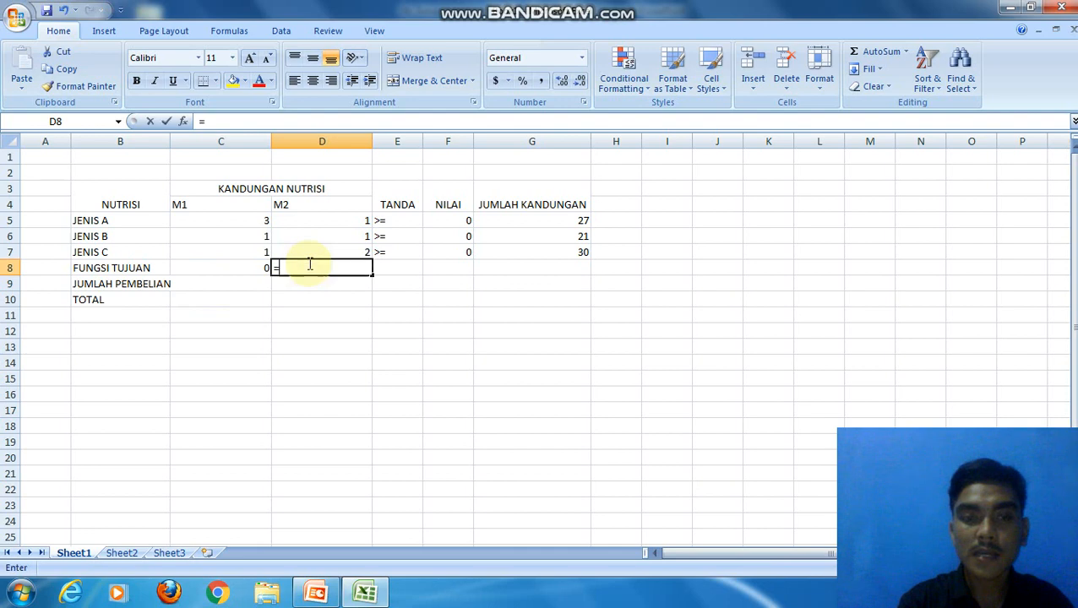
{"action": "type", "text": "2"}
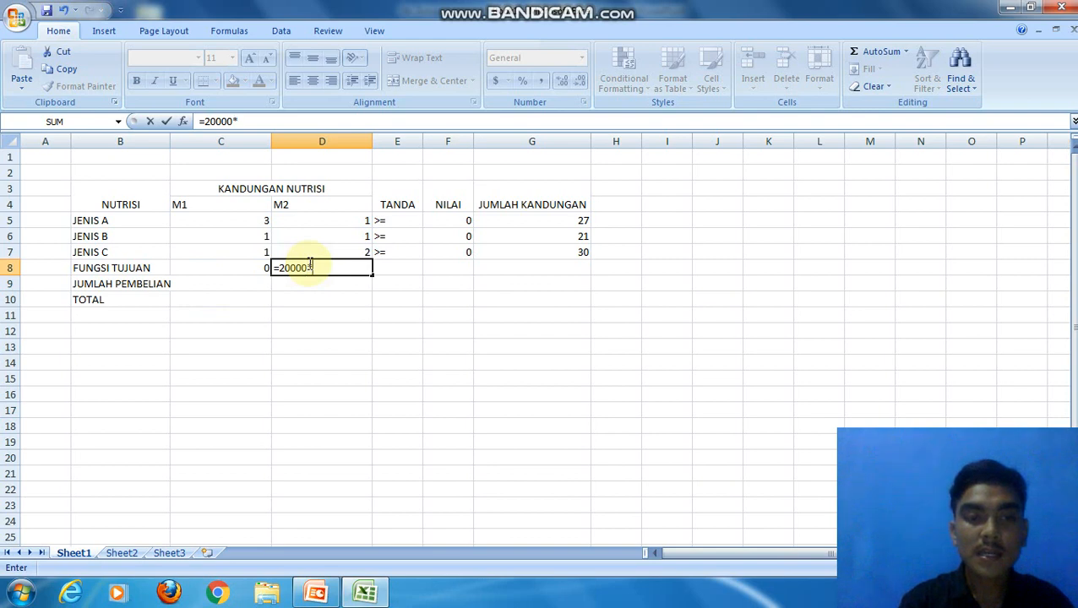
{"action": "type", "text": "0000*"}
{"action": "left_click", "coordinate": [311, 283]}
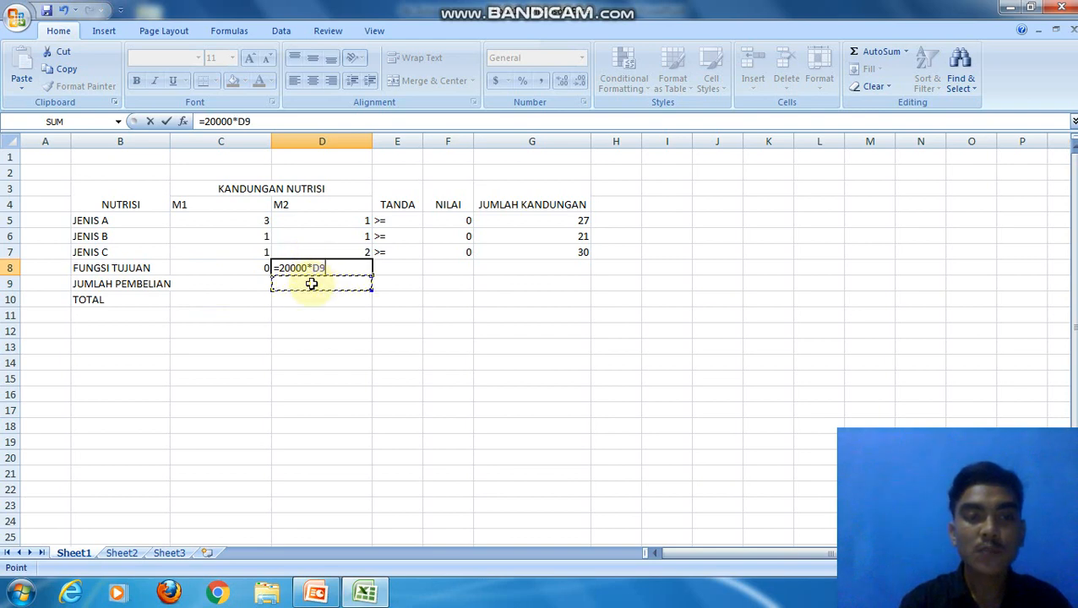
{"action": "key", "text": "Return"}
Step: Enter the total formula =SUM(C8:D8) in C10 of the TOTAL row
{"action": "left_click", "coordinate": [231, 301]}
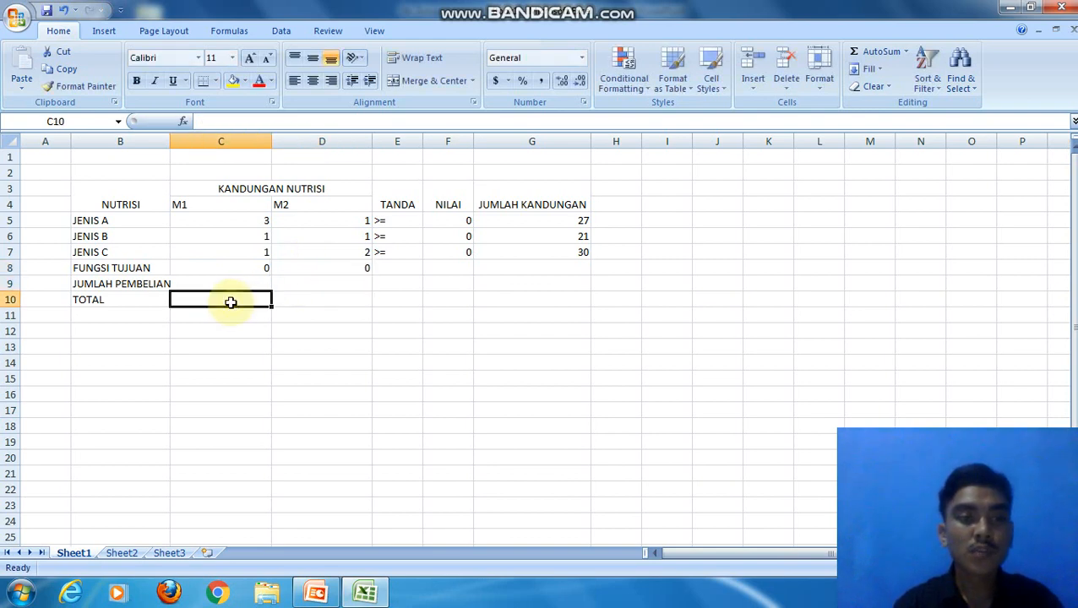
{"action": "type", "text": "="}
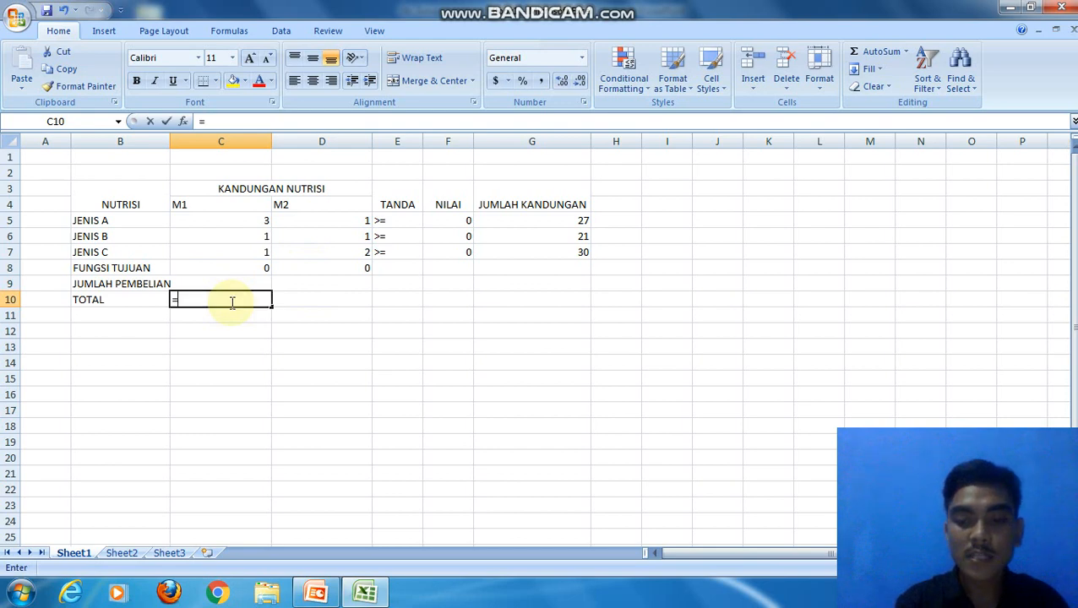
{"action": "type", "text": "SUM"}
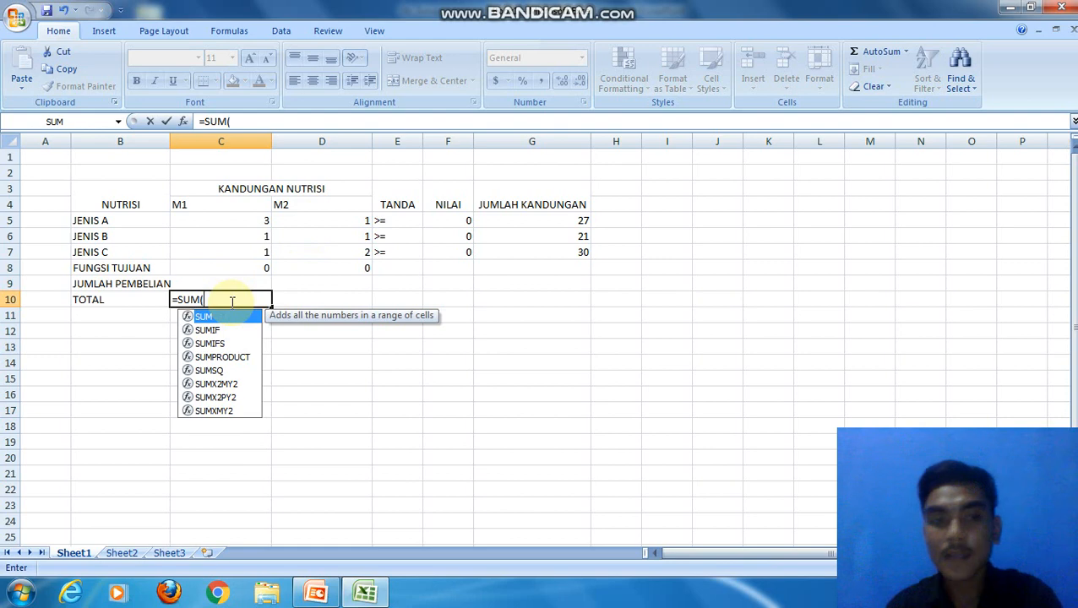
{"action": "type", "text": "("}
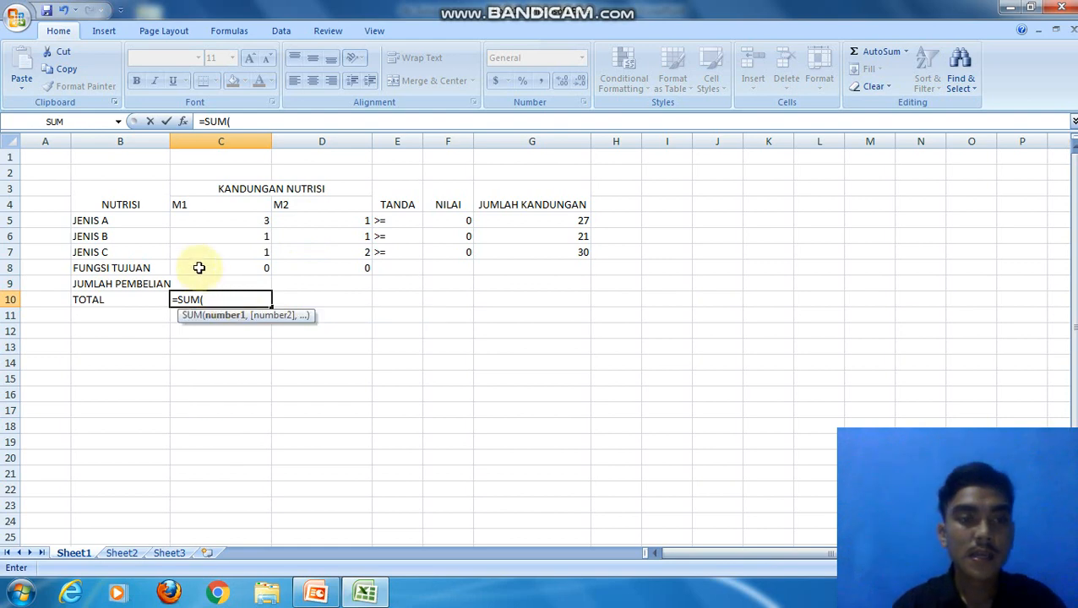
{"action": "left_click_drag", "start_coordinate": [201, 268], "coordinate": [352, 269]}
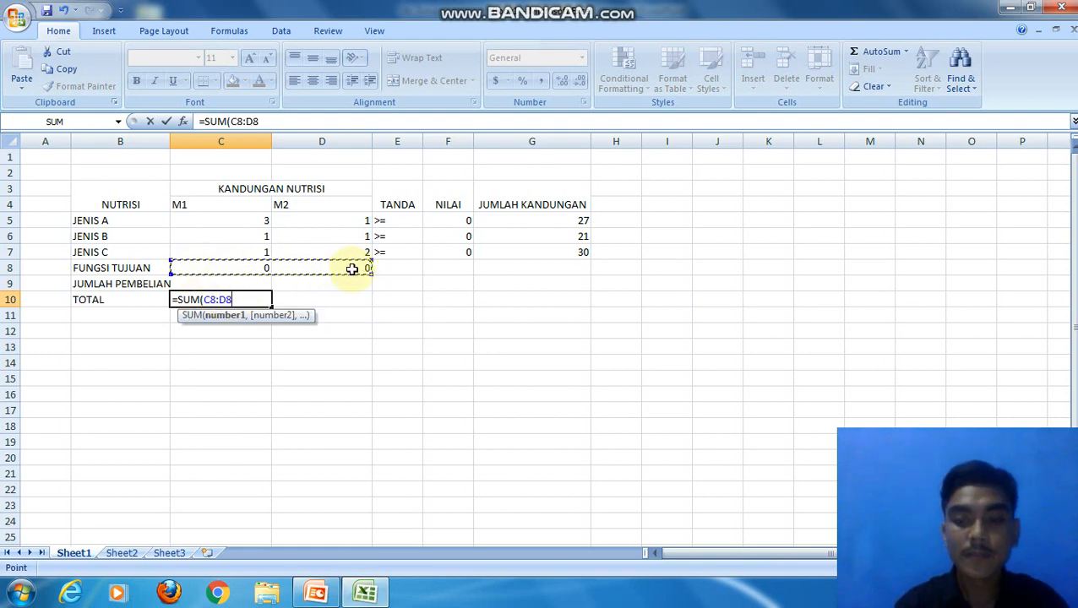
{"action": "type", "text": ")"}
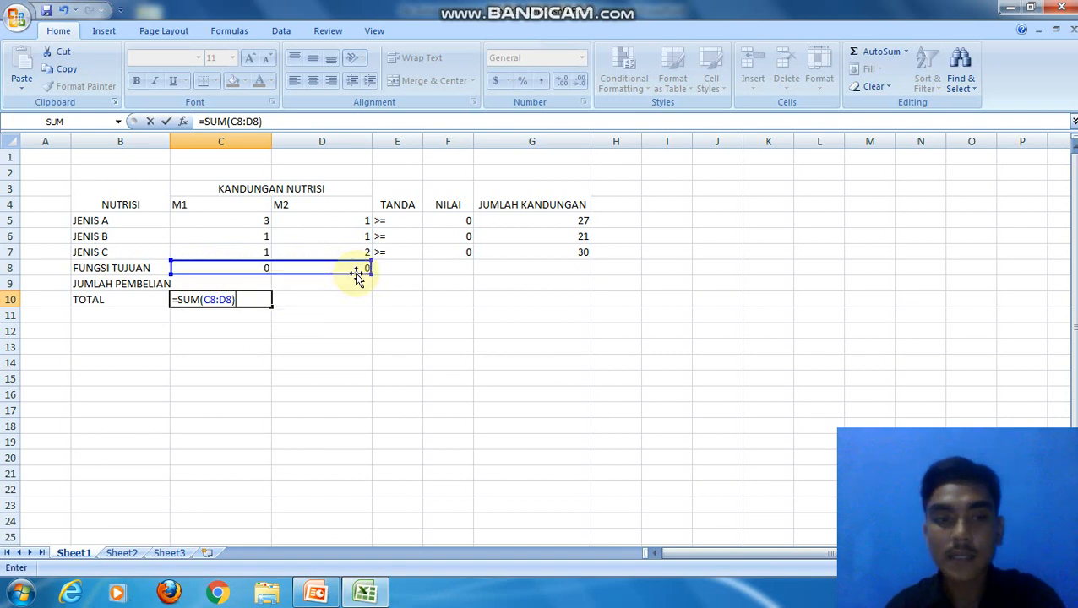
{"action": "key", "text": "Return"}
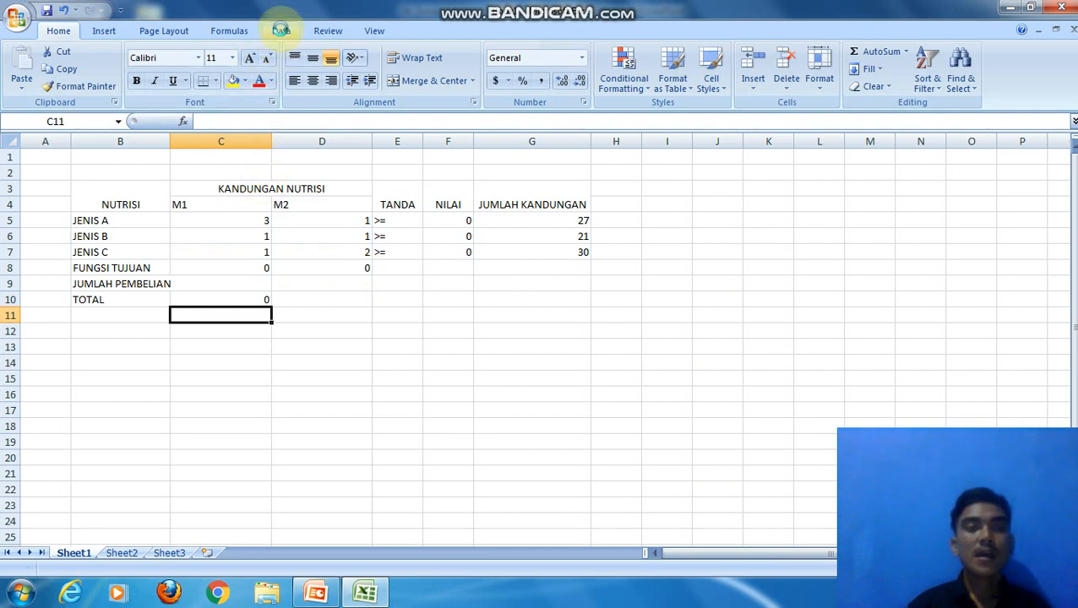
Step: Set up Solver to minimize target cell C10 by changing the purchase quantity cells C9:D9
{"action": "left_click", "coordinate": [281, 30]}
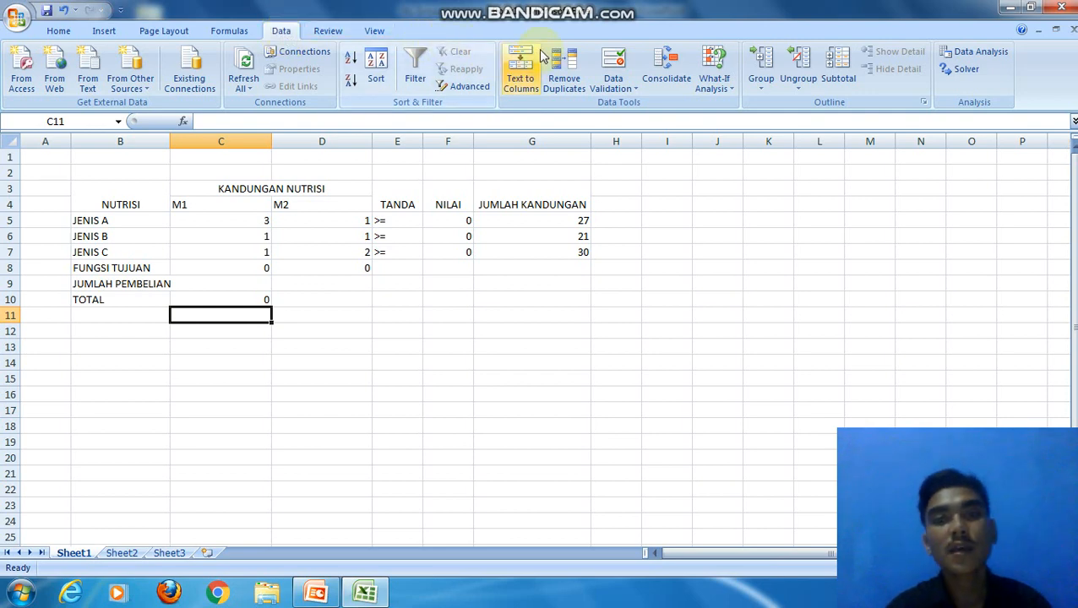
{"action": "left_click", "coordinate": [231, 301]}
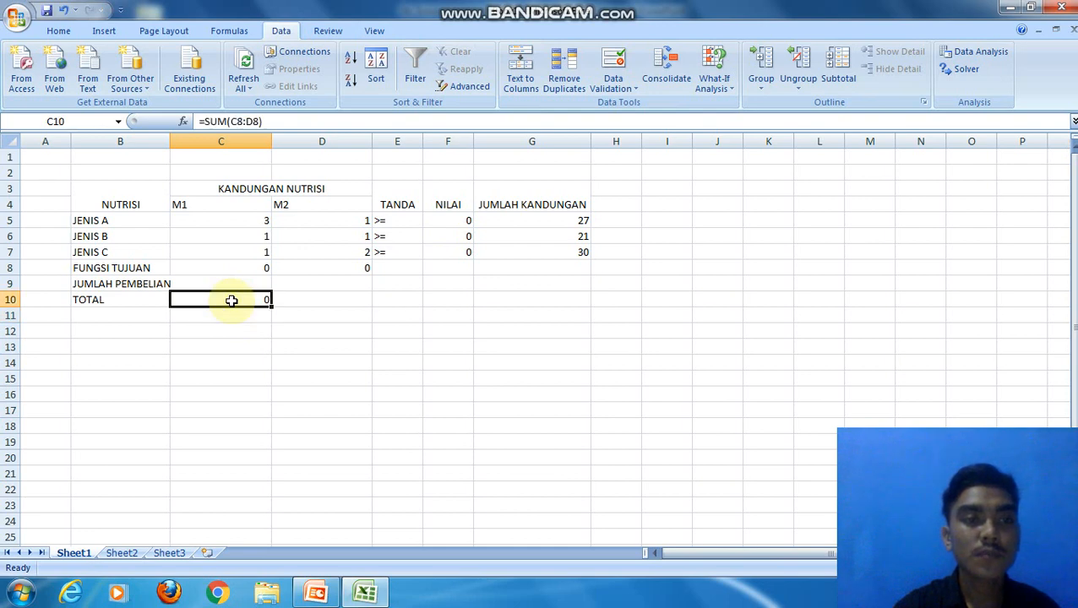
{"action": "left_click", "coordinate": [948, 76]}
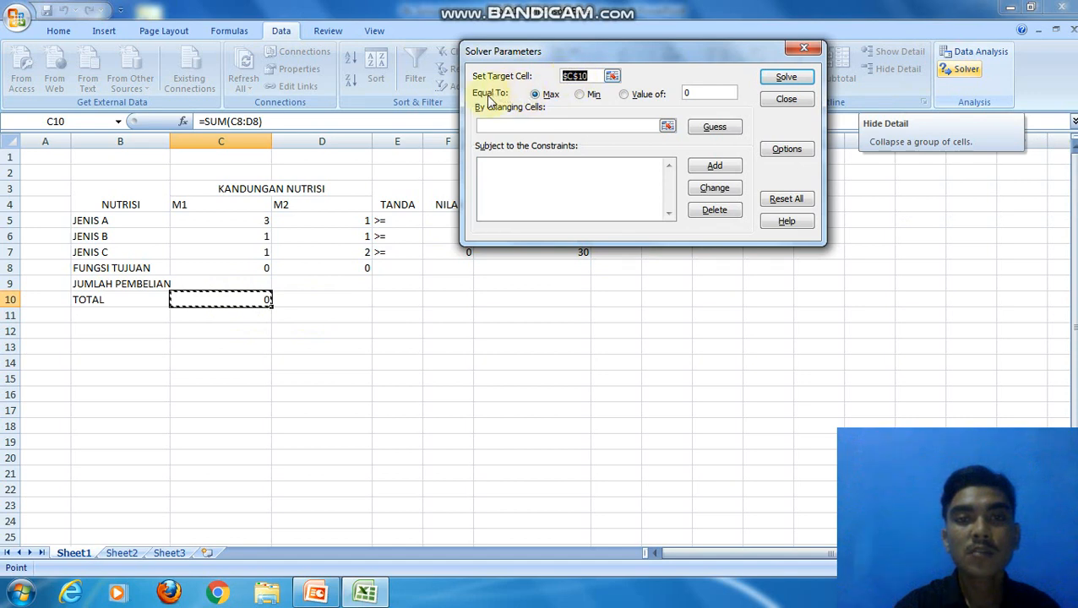
{"action": "left_click", "coordinate": [580, 96]}
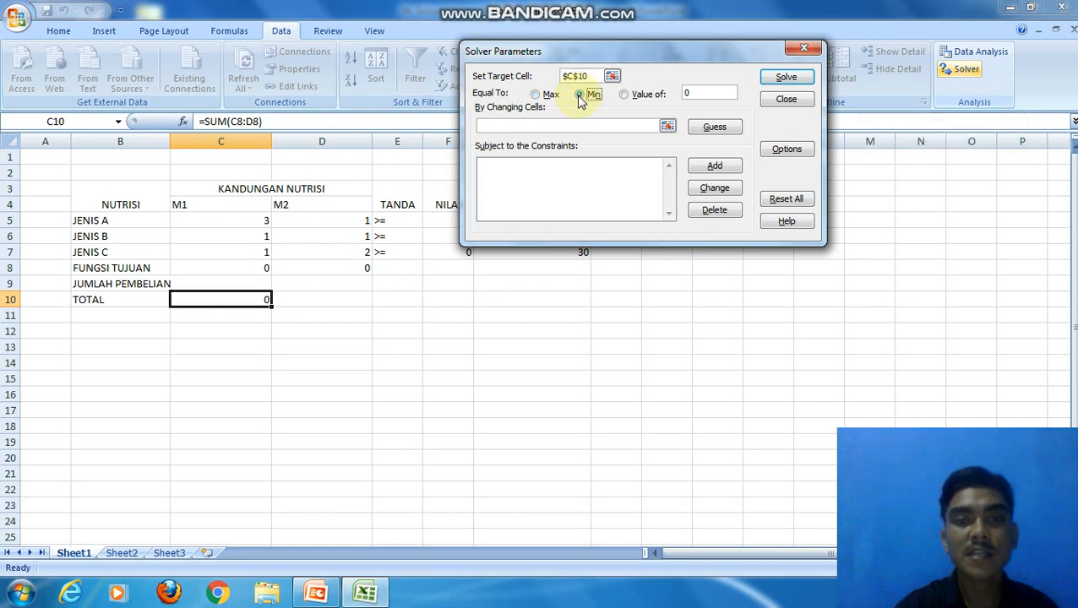
{"action": "left_click", "coordinate": [508, 127]}
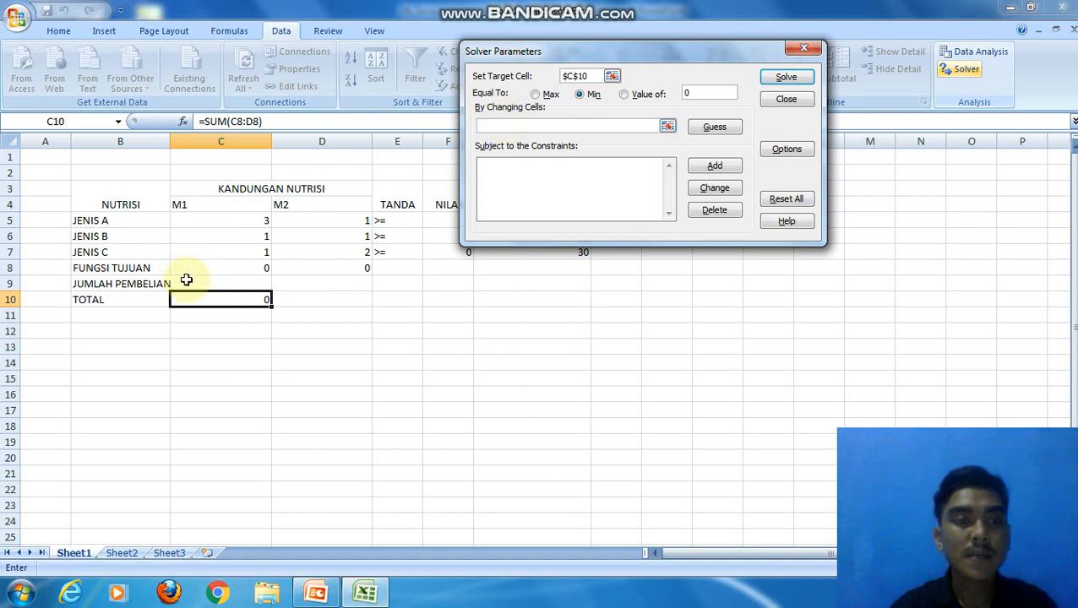
{"action": "left_click_drag", "start_coordinate": [186, 280], "coordinate": [333, 287]}
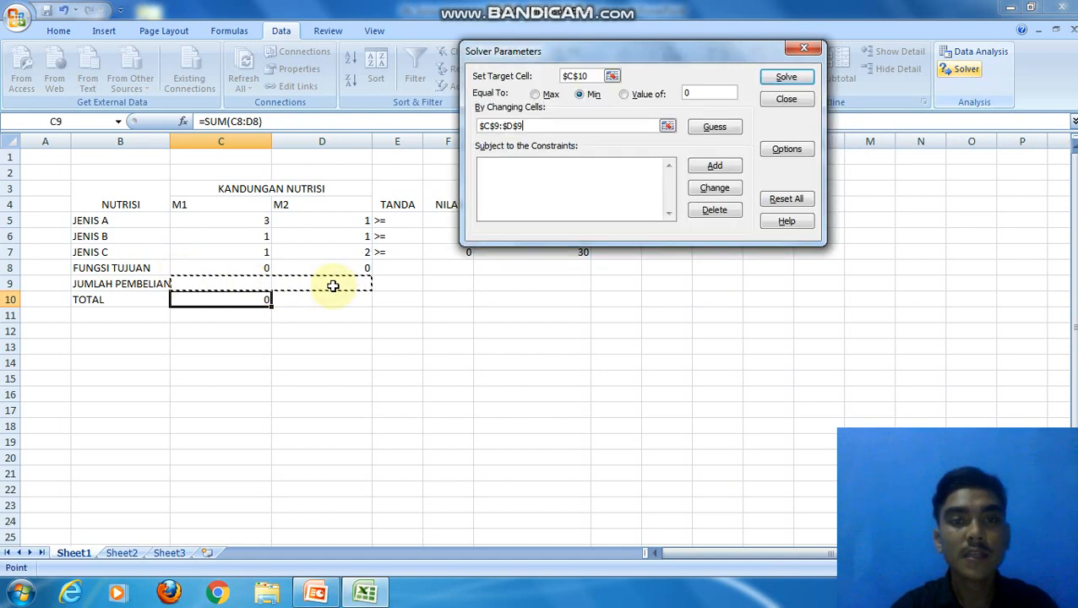
{"action": "left_click", "coordinate": [613, 185]}
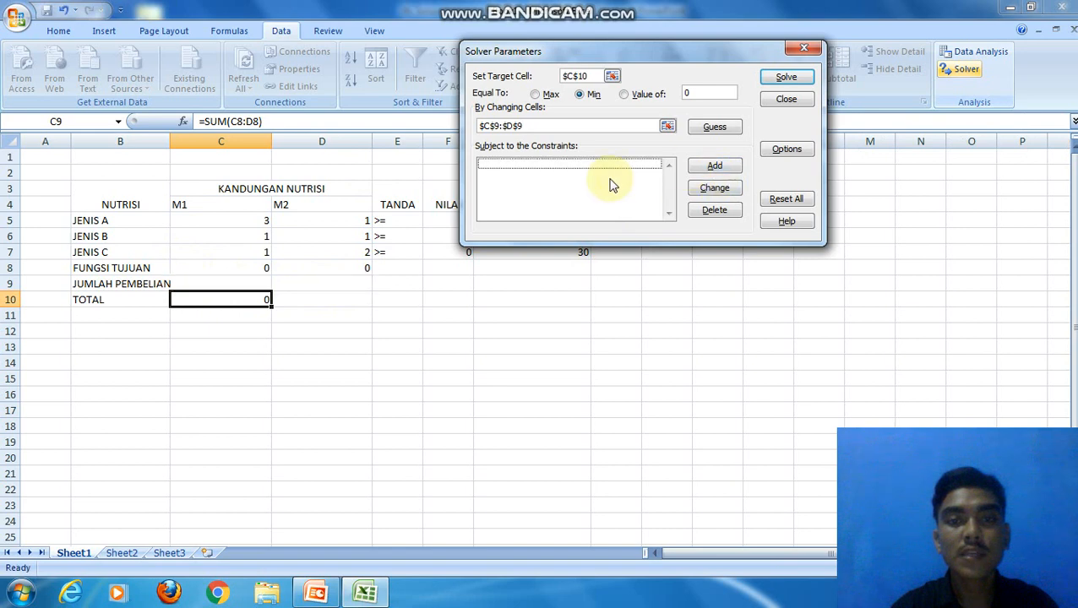
Step: Add the Solver constraint that NILAI cells F5:F7 are >= the JUMLAH KANDUNGAN cells G5:G7
{"action": "left_click", "coordinate": [698, 167]}
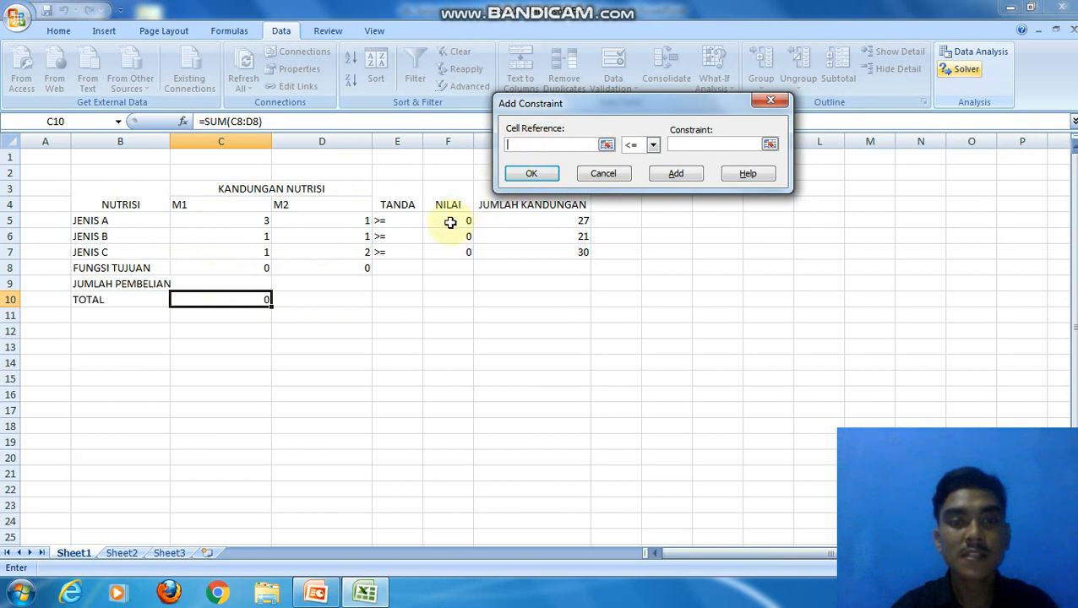
{"action": "left_click_drag", "start_coordinate": [450, 222], "coordinate": [452, 249]}
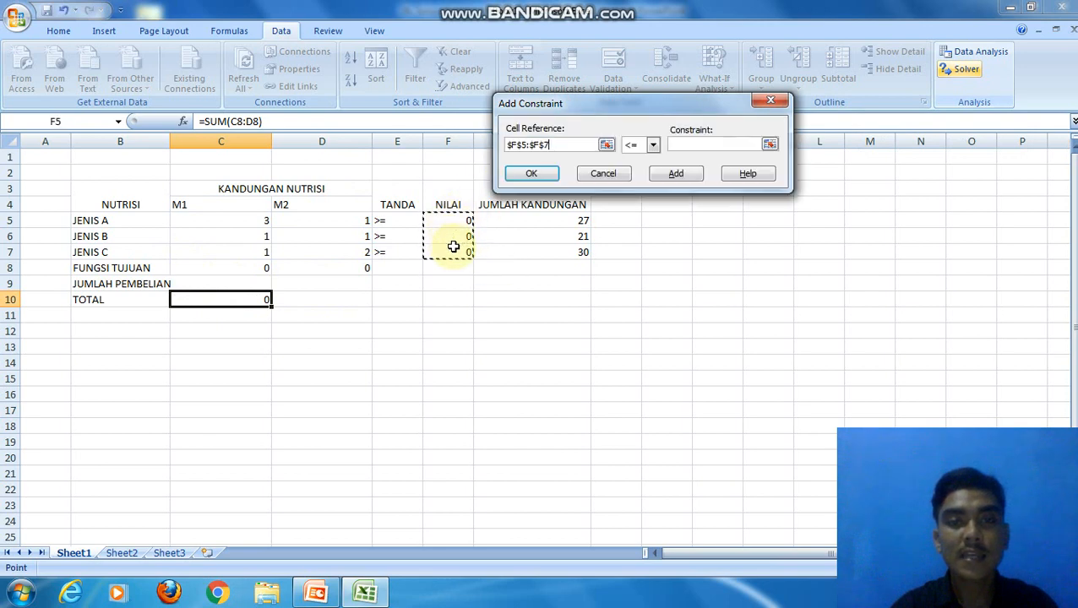
{"action": "left_click", "coordinate": [653, 147]}
{"action": "left_click", "coordinate": [632, 179]}
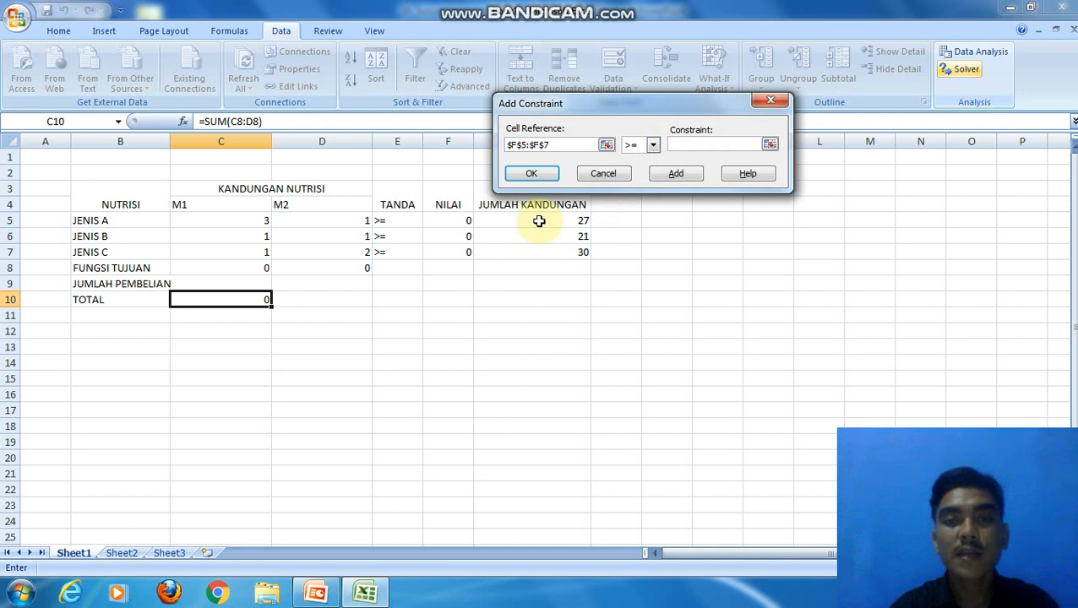
{"action": "left_click_drag", "start_coordinate": [539, 221], "coordinate": [544, 247]}
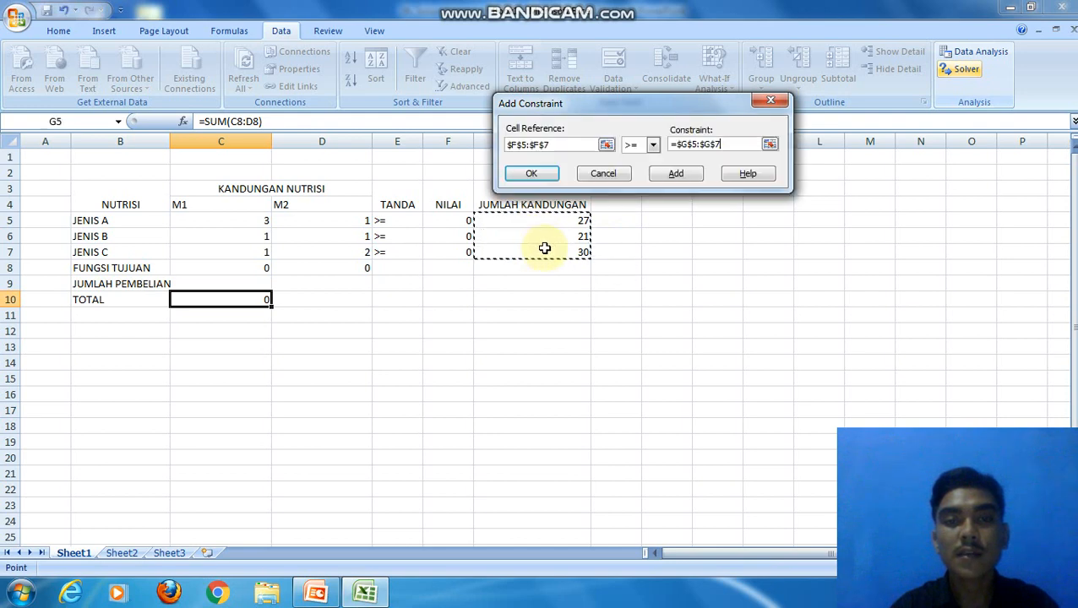
{"action": "left_click", "coordinate": [539, 174]}
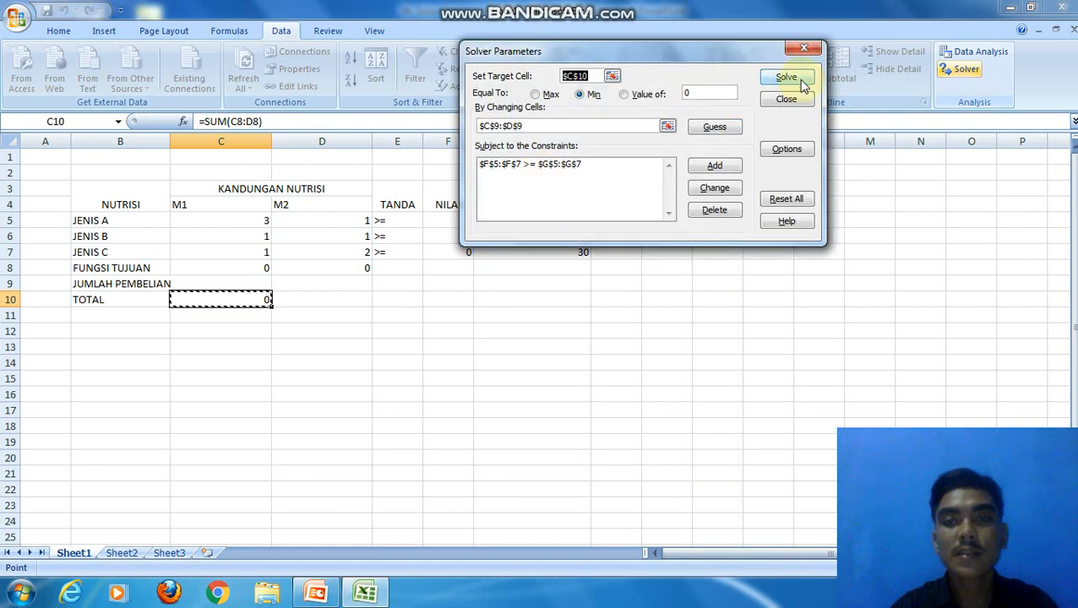
Step: Enable Assume Non-Negative in the Solver options, then solve the model and keep the Solver solution
{"action": "left_click", "coordinate": [773, 156]}
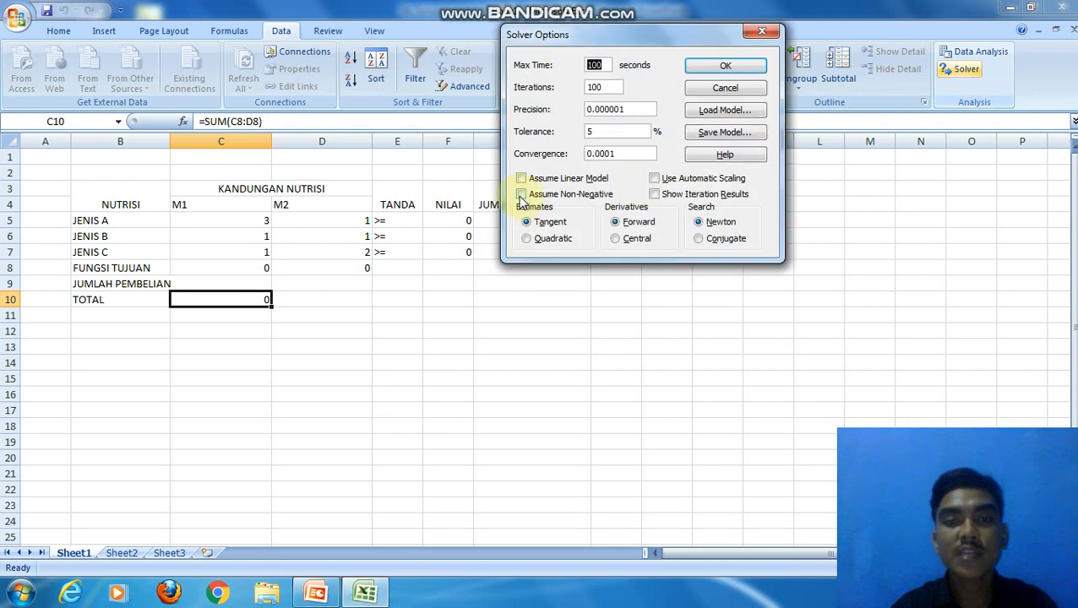
{"action": "left_click", "coordinate": [521, 195]}
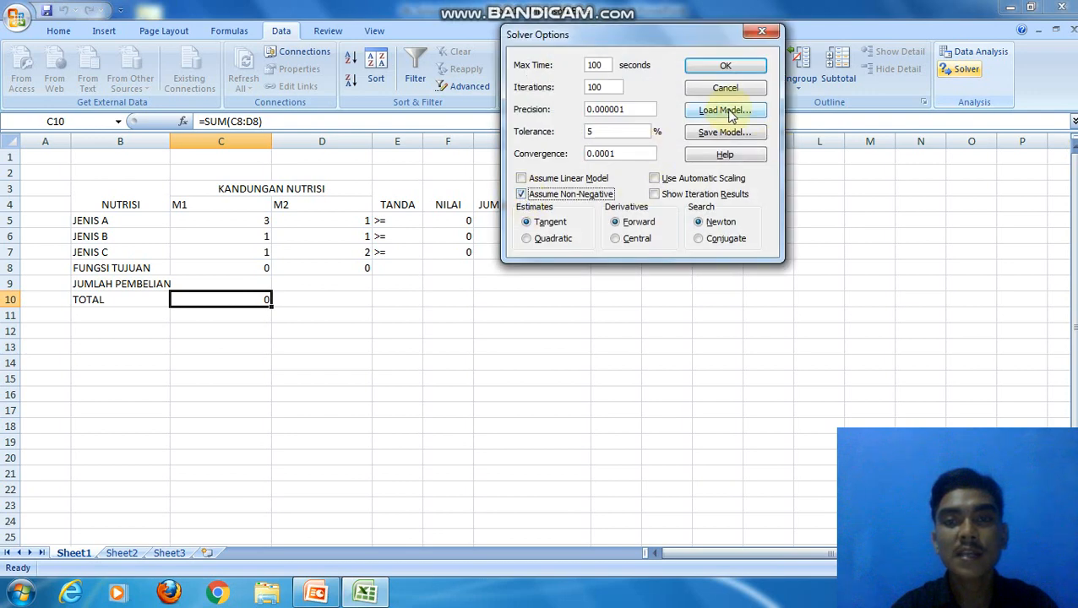
{"action": "left_click", "coordinate": [725, 66]}
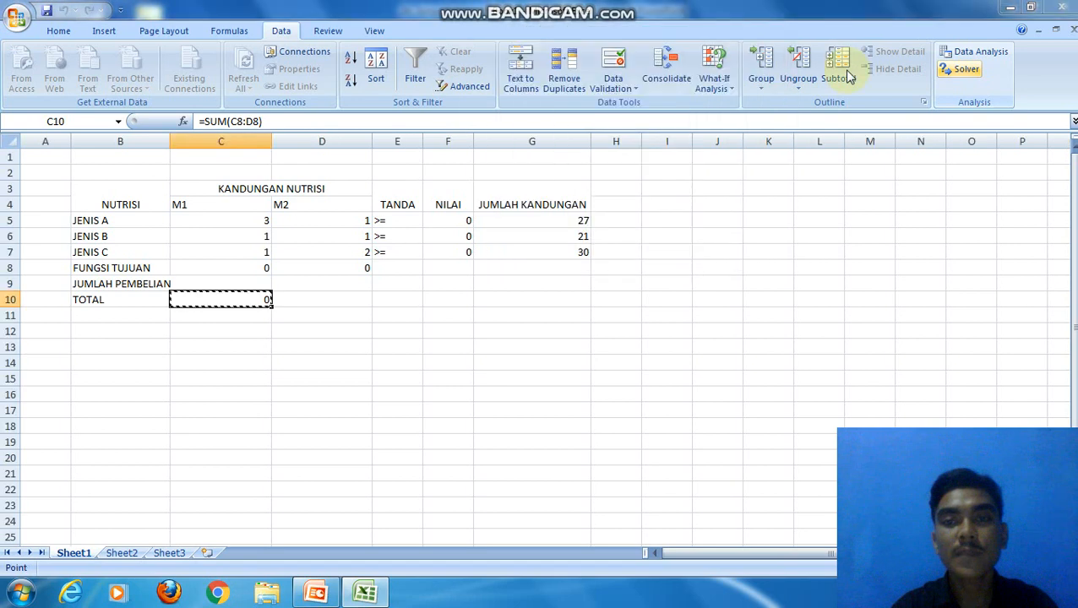
{"action": "left_click", "coordinate": [786, 77]}
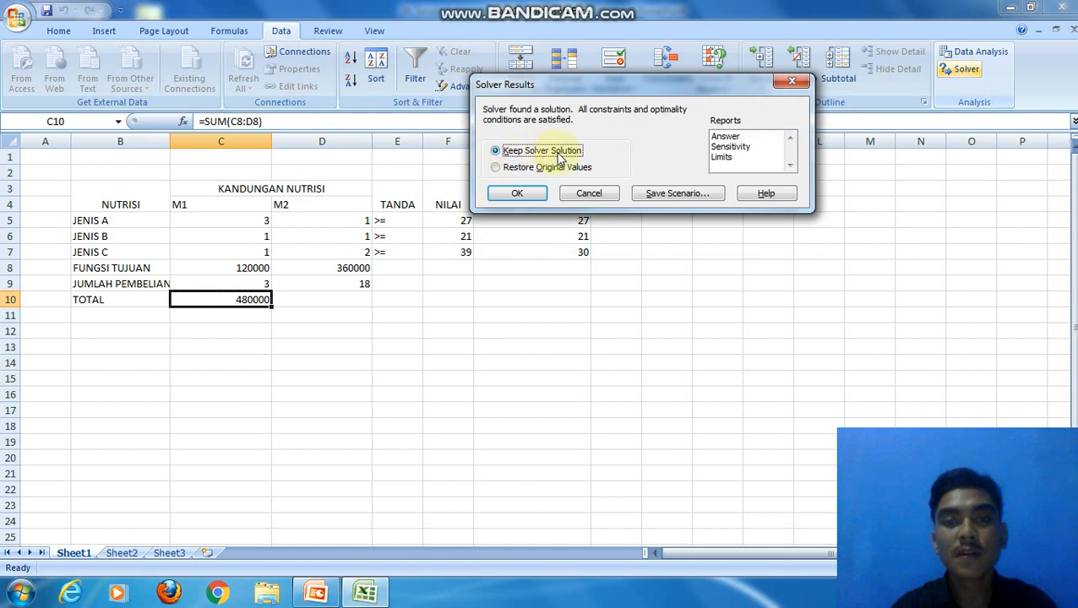
{"action": "left_click", "coordinate": [530, 192]}
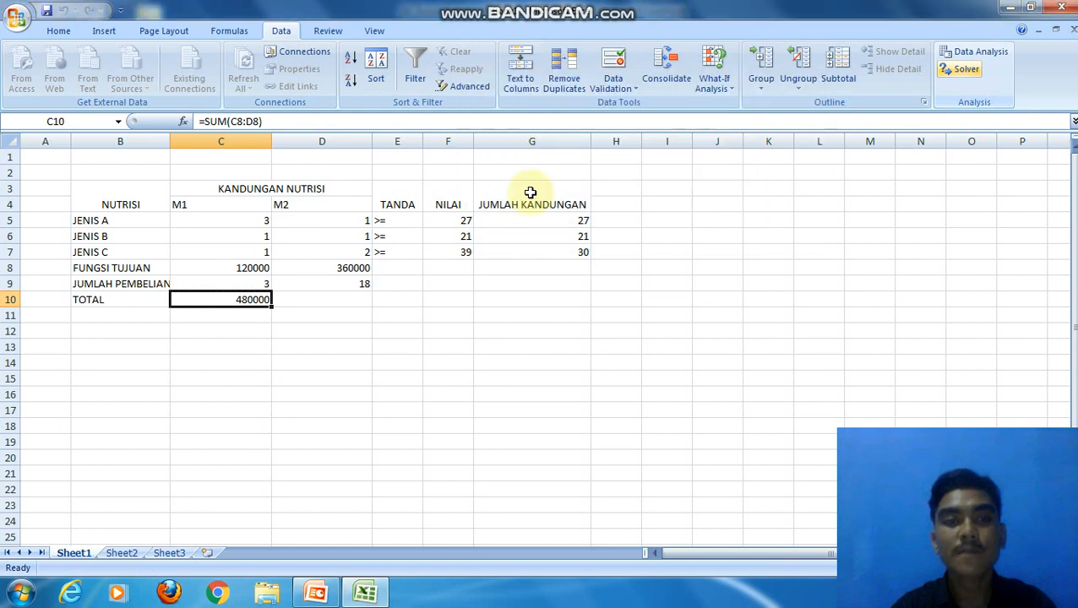